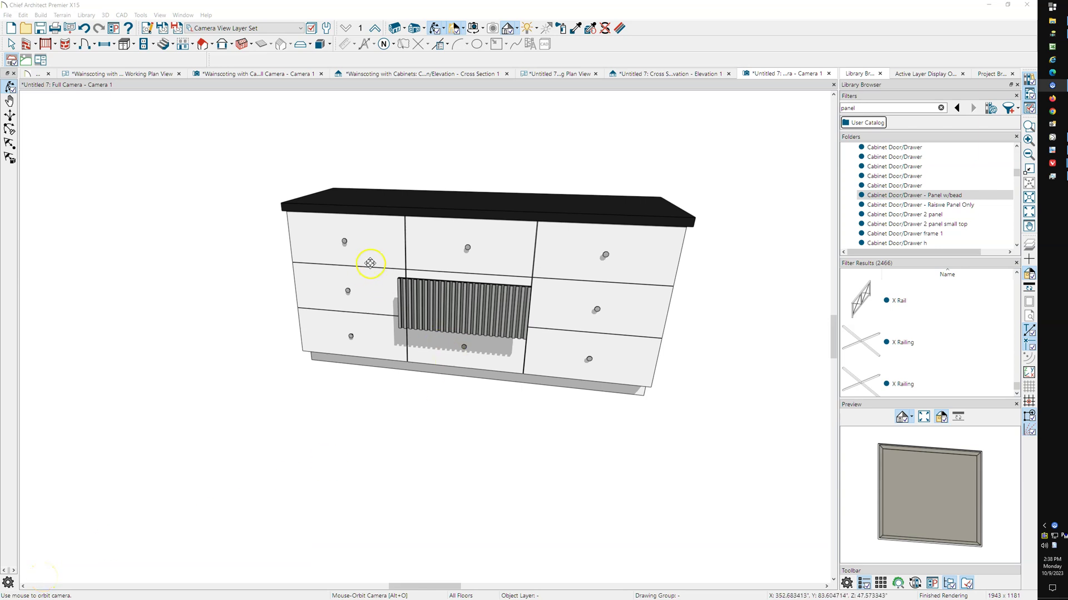
# Switch to the cross section elevation view and recentre the dresser.
pyautogui.press('space')
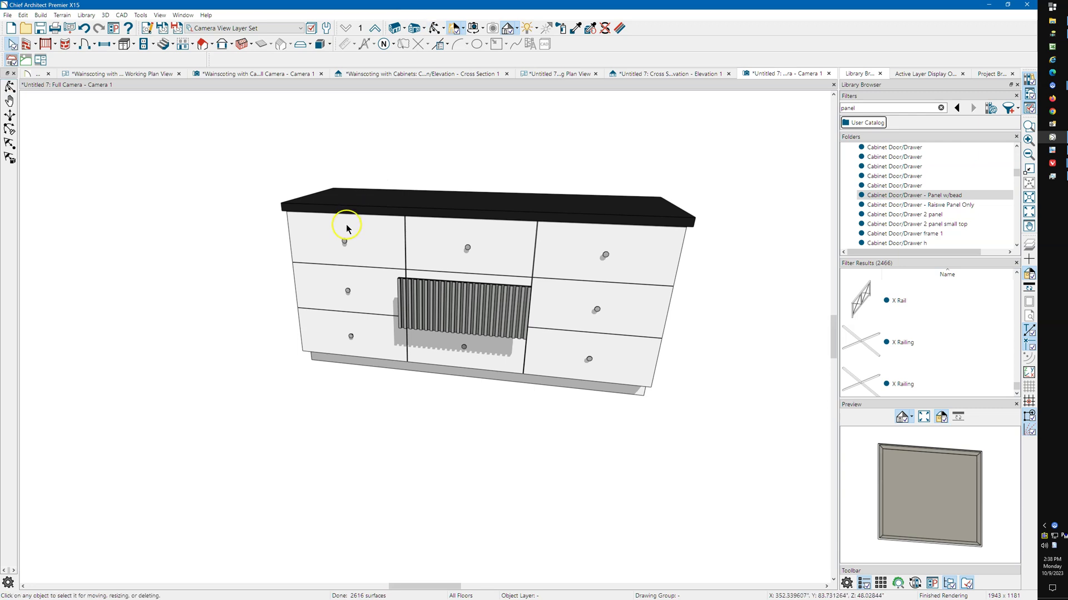
pyautogui.click(610, 260)
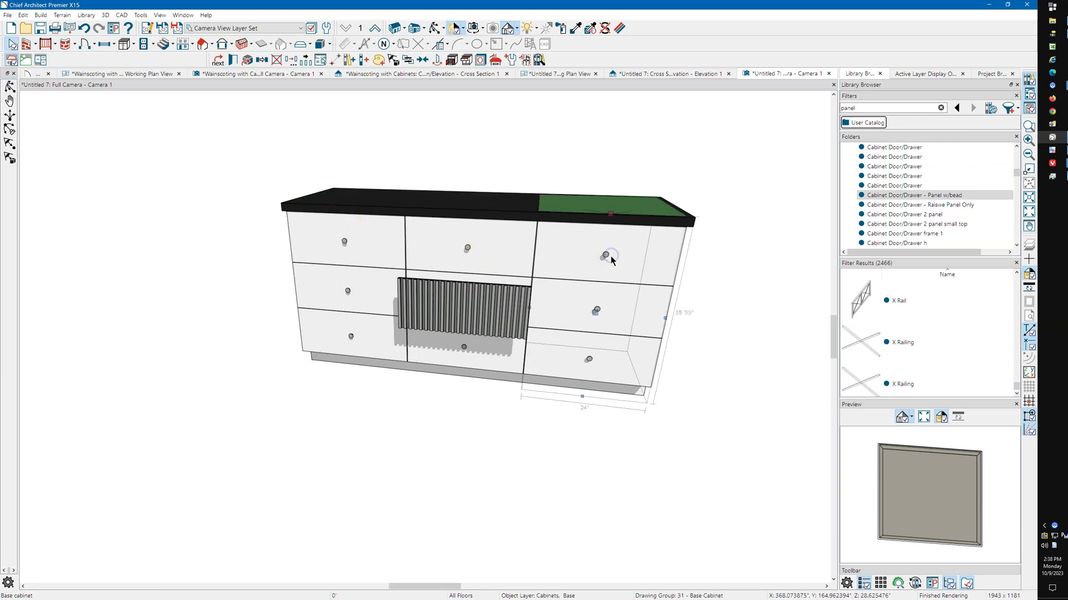
pyautogui.press('Escape')
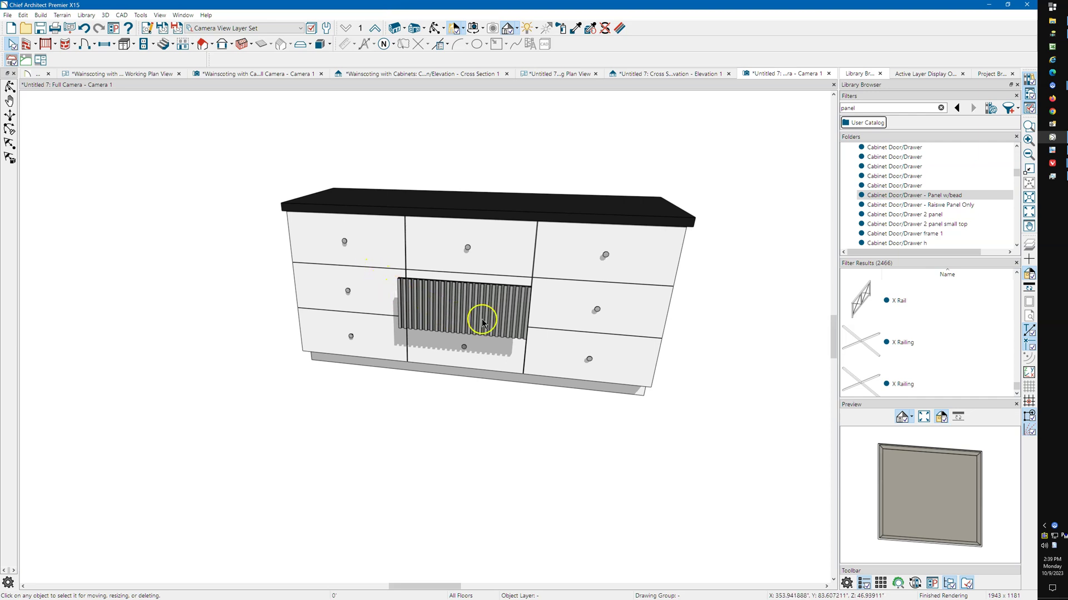
pyautogui.scroll(3, 493, 311)
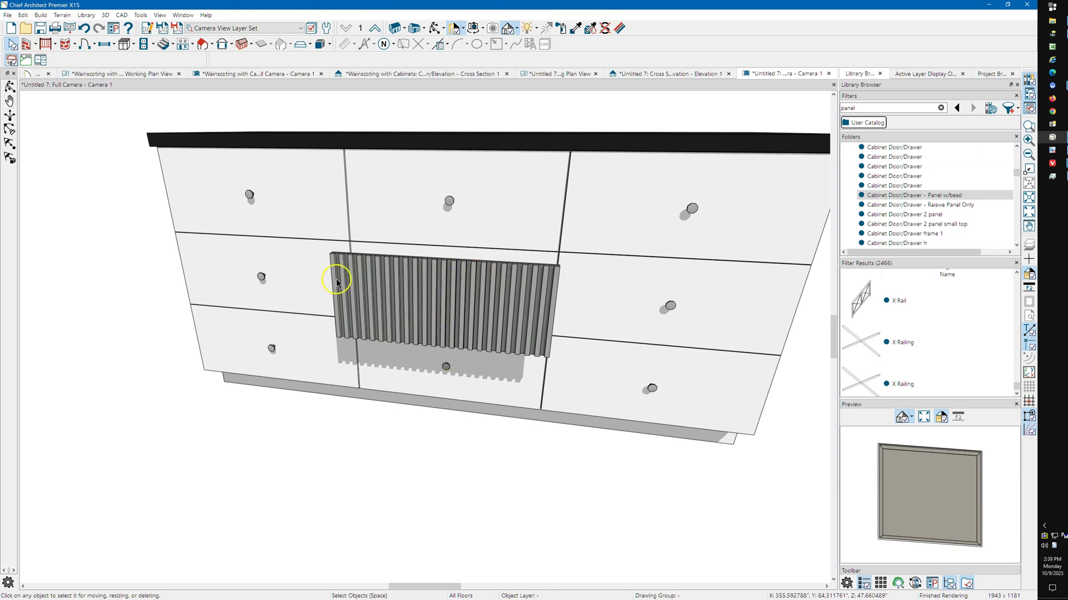
pyautogui.scroll(-1, 477, 295)
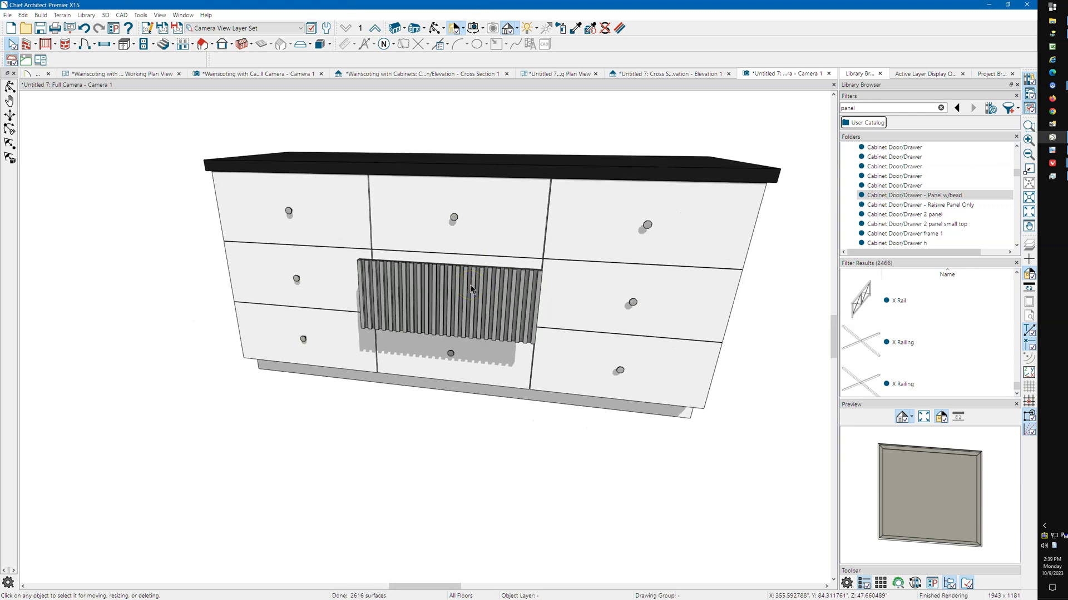
pyautogui.click(599, 116)
pyautogui.click(673, 80)
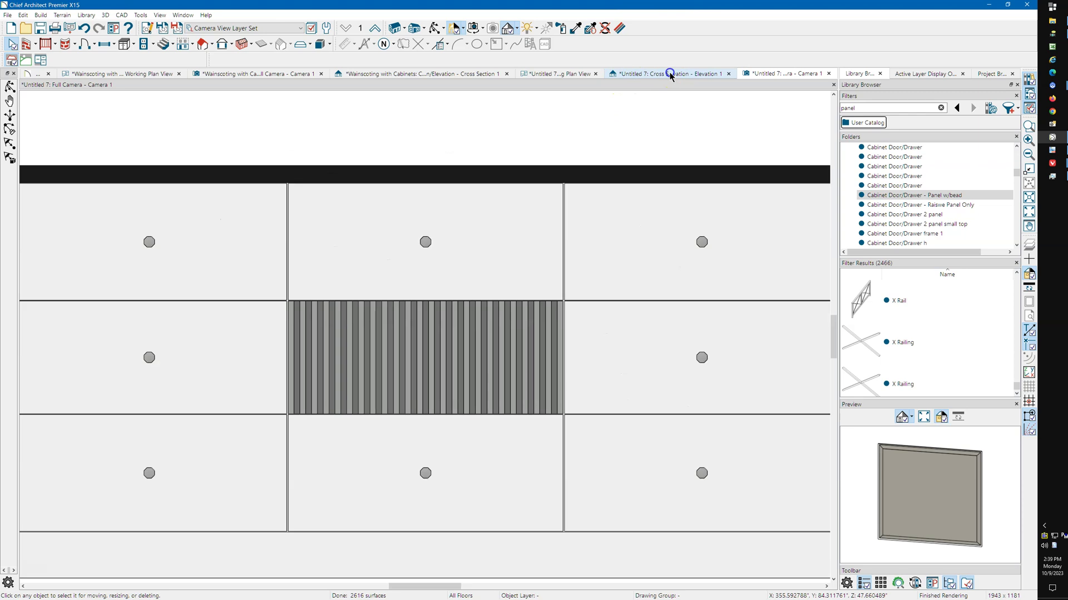
pyautogui.scroll(-2, 467, 256)
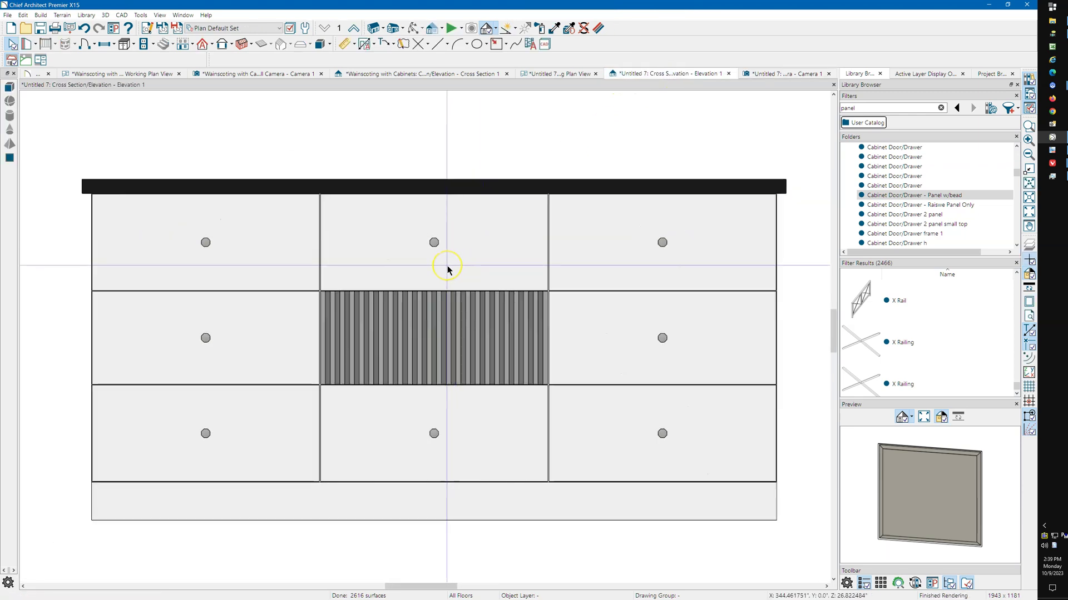
pyautogui.scroll(-1, 445, 269)
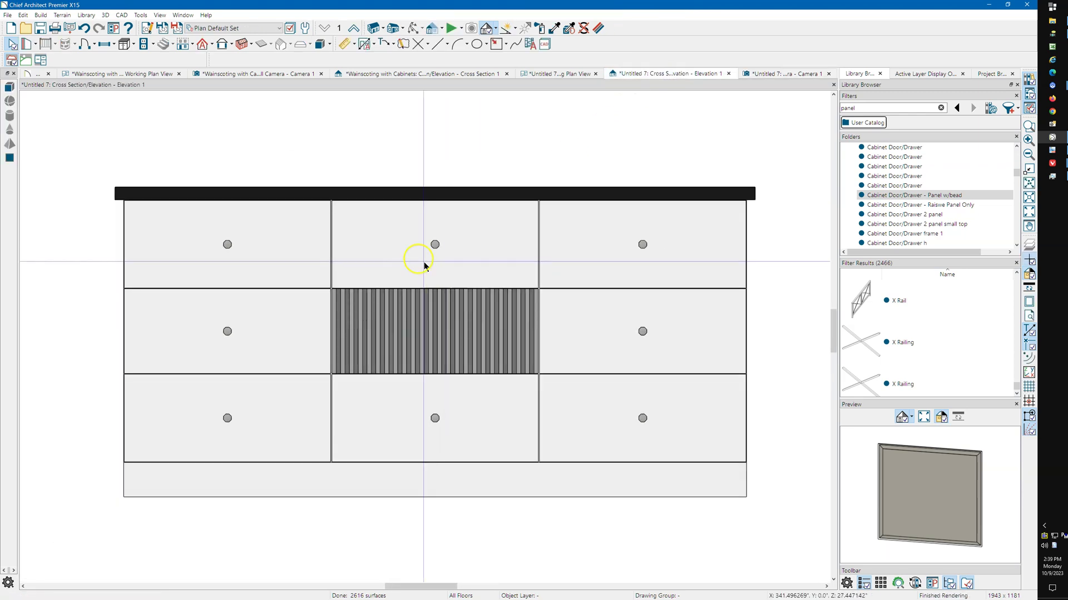
pyautogui.moveTo(374, 240); pyautogui.dragTo(366, 255, button='middle')
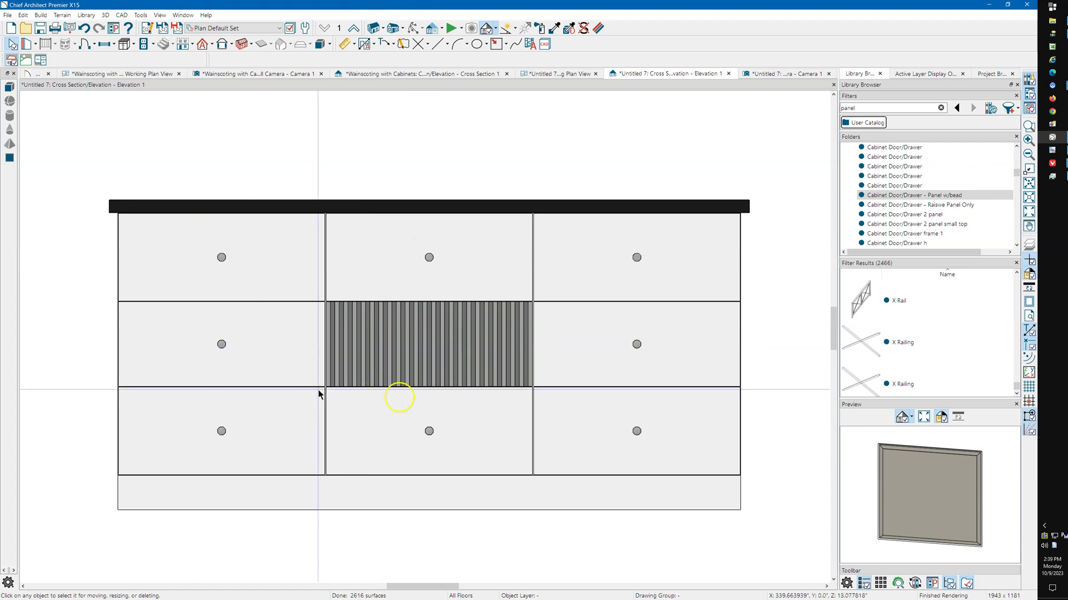
# Draw a 3D solid box in the top middle drawer and stretch its top to the countertop.
pyautogui.click(321, 44)
pyautogui.moveTo(351, 229); pyautogui.dragTo(509, 283)
pyautogui.press('space')
pyautogui.scroll(5, 381, 231)
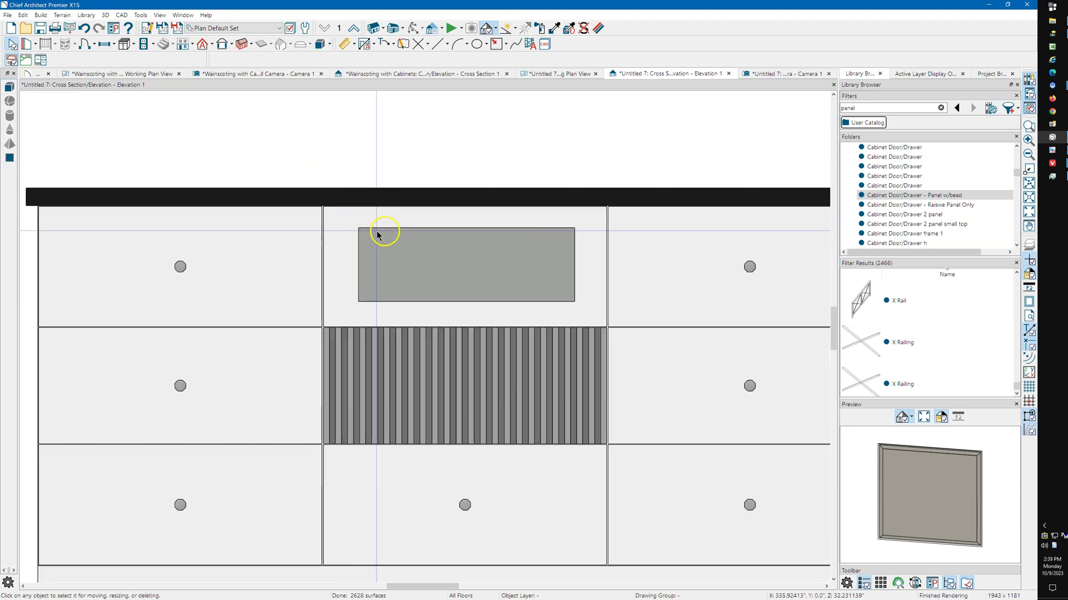
pyautogui.click(399, 231)
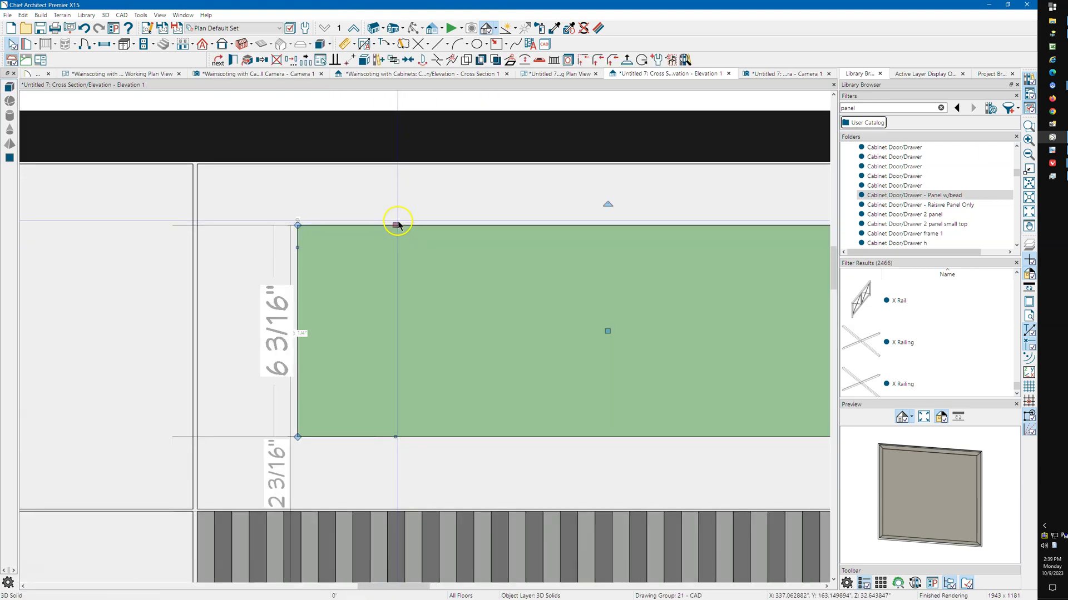
pyautogui.moveTo(395, 222); pyautogui.dragTo(394, 165)
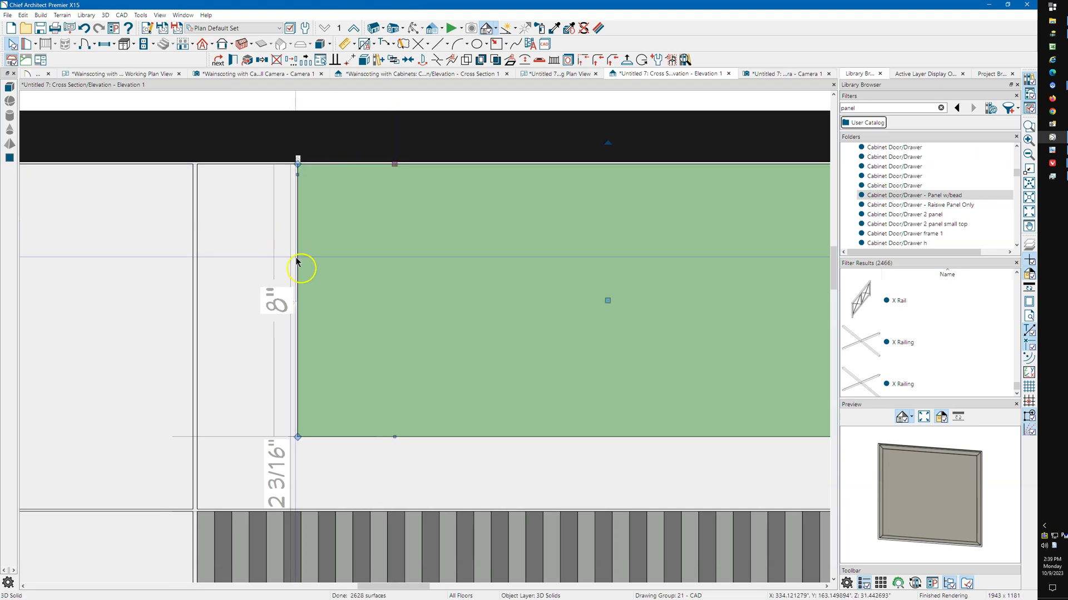
pyautogui.press('Escape')
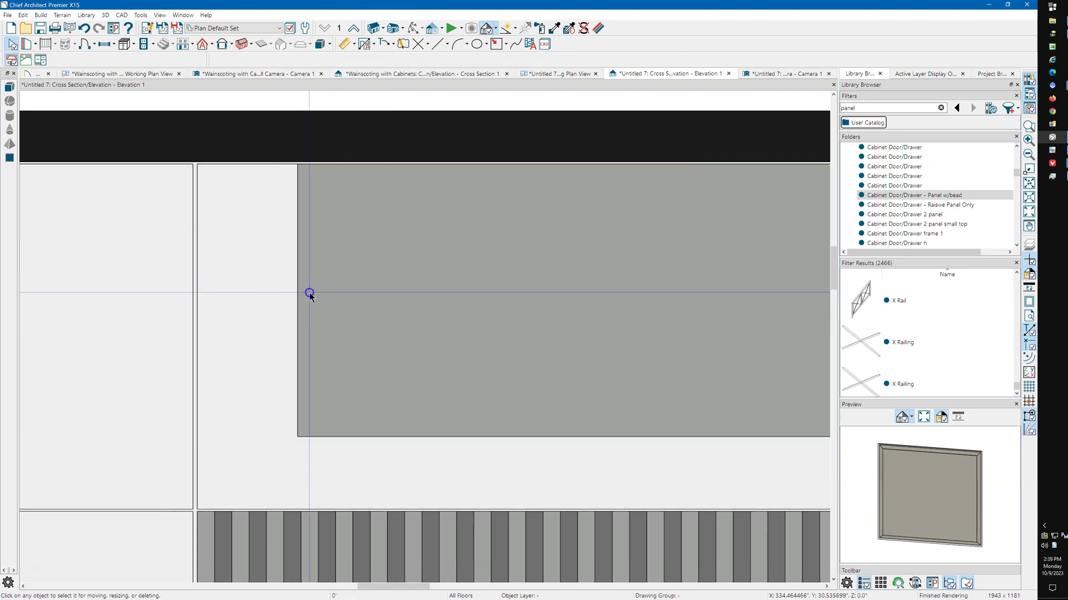
# Stretch the solid's left, bottom and right edges to the drawer's boundaries, 1'-11 7/8" wide.
pyautogui.click(309, 292)
pyautogui.moveTo(298, 294); pyautogui.dragTo(201, 291)
pyautogui.scroll(-1, 119, 316)
pyautogui.scroll(2, 119, 317)
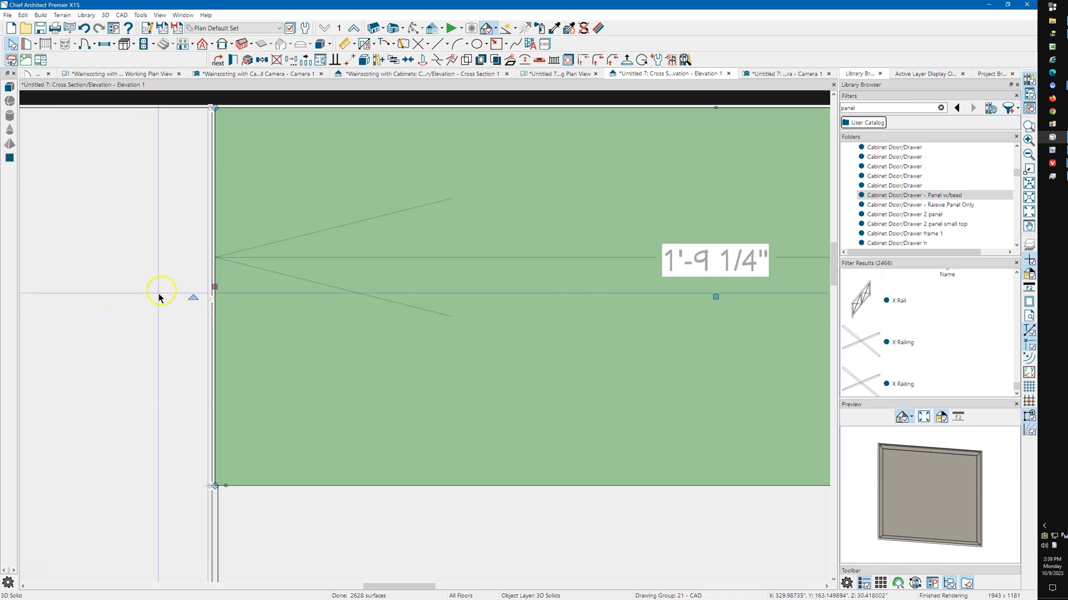
pyautogui.scroll(3, 164, 291)
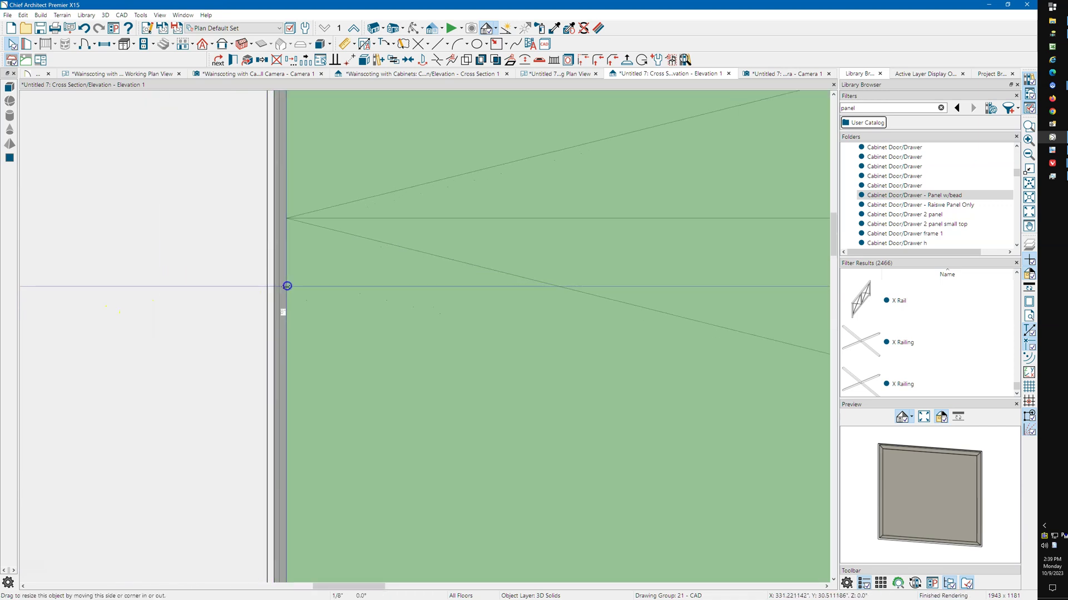
pyautogui.scroll(2, 287, 285)
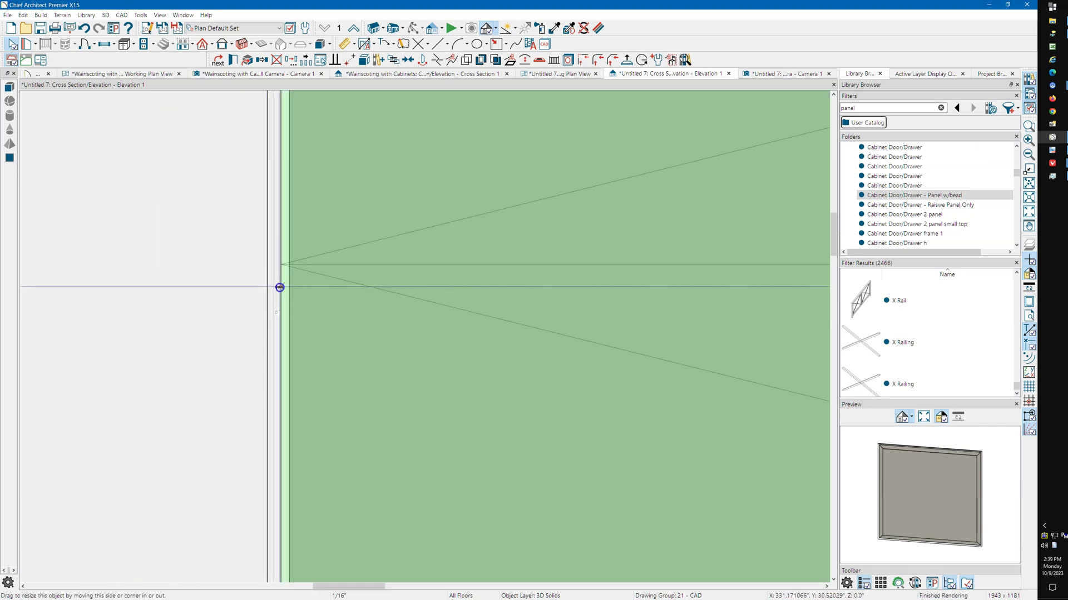
pyautogui.scroll(-5, 200, 279)
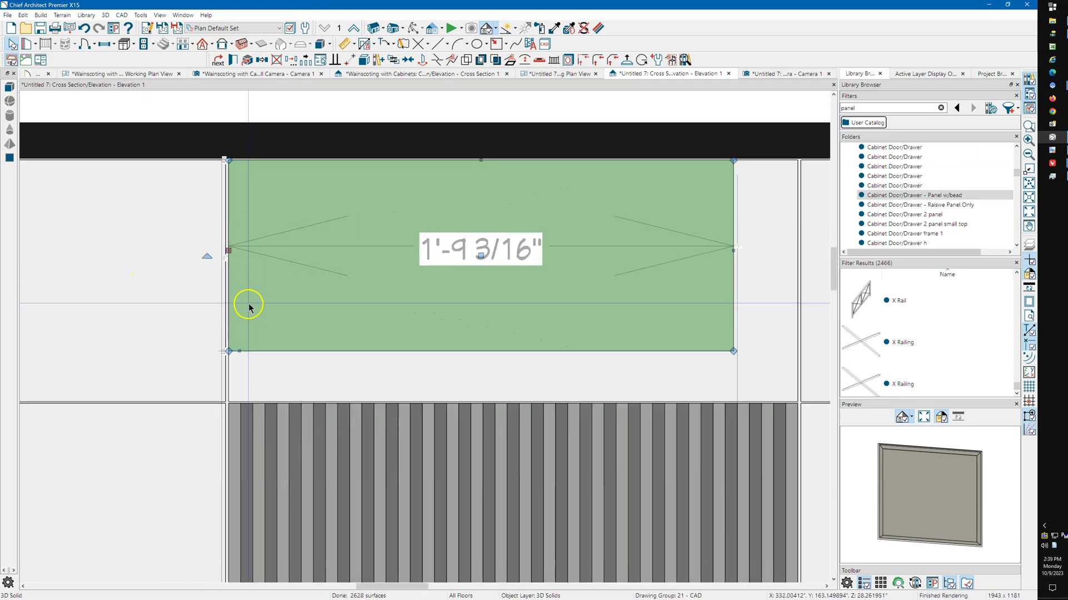
pyautogui.scroll(3, 249, 307)
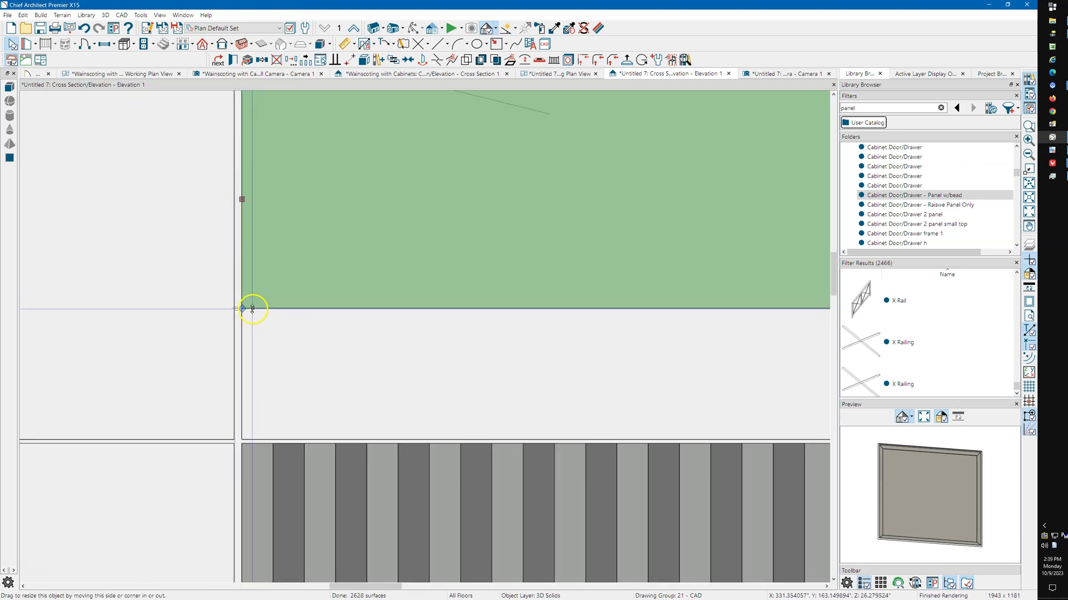
pyautogui.moveTo(252, 308); pyautogui.dragTo(263, 439)
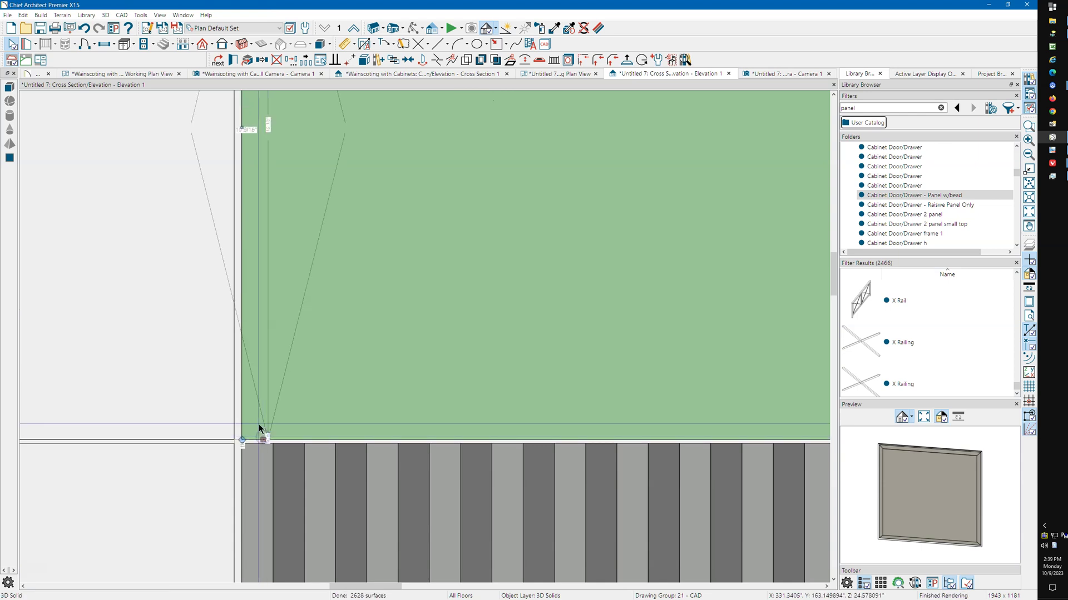
pyautogui.scroll(-5, 198, 388)
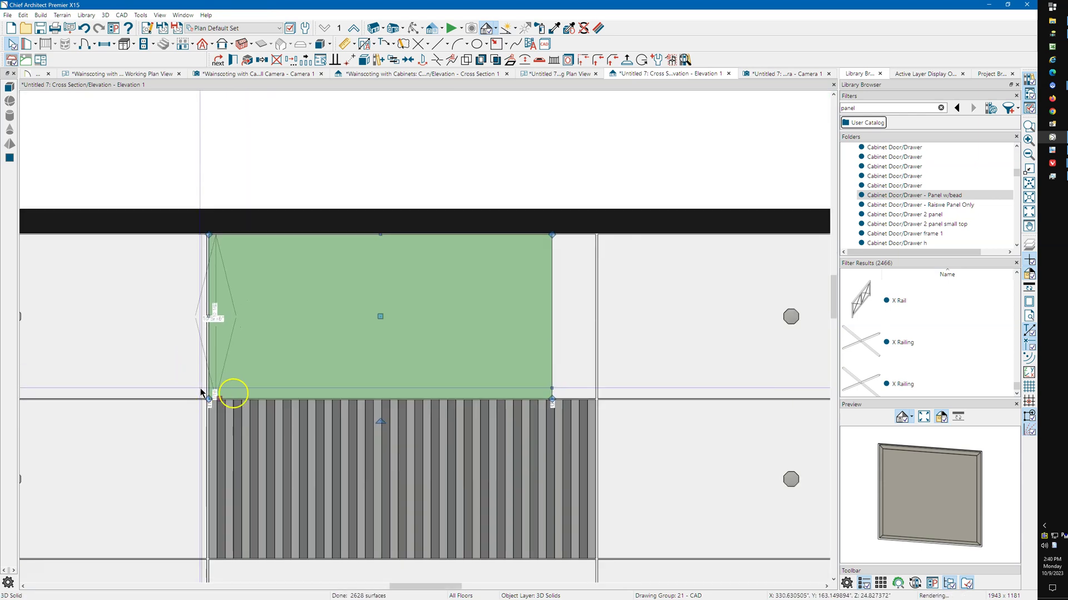
pyautogui.scroll(-1, 201, 392)
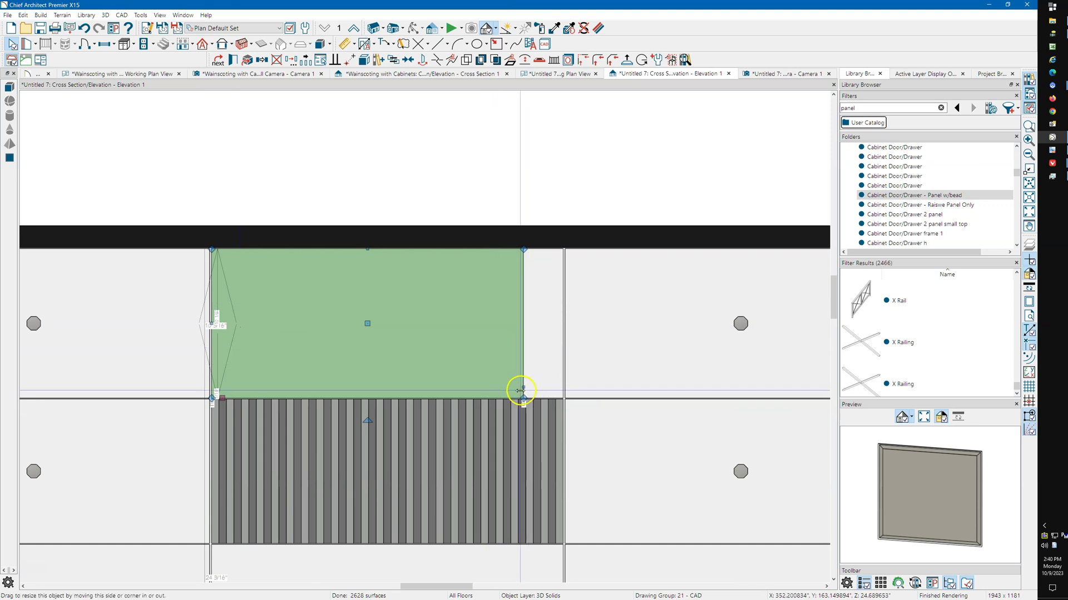
pyautogui.moveTo(520, 391); pyautogui.dragTo(557, 386)
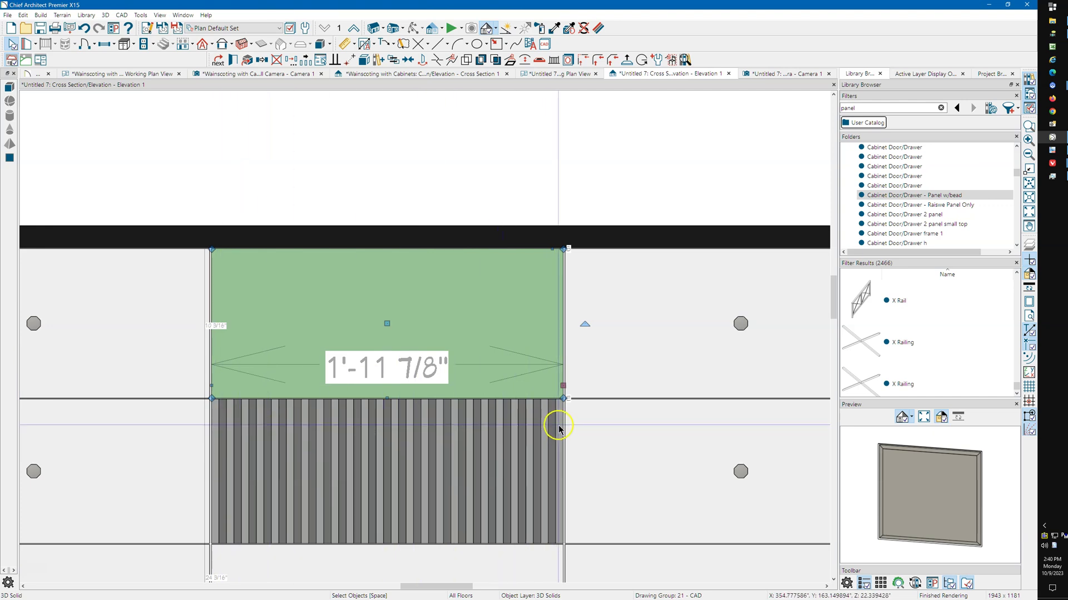
pyautogui.press('Escape')
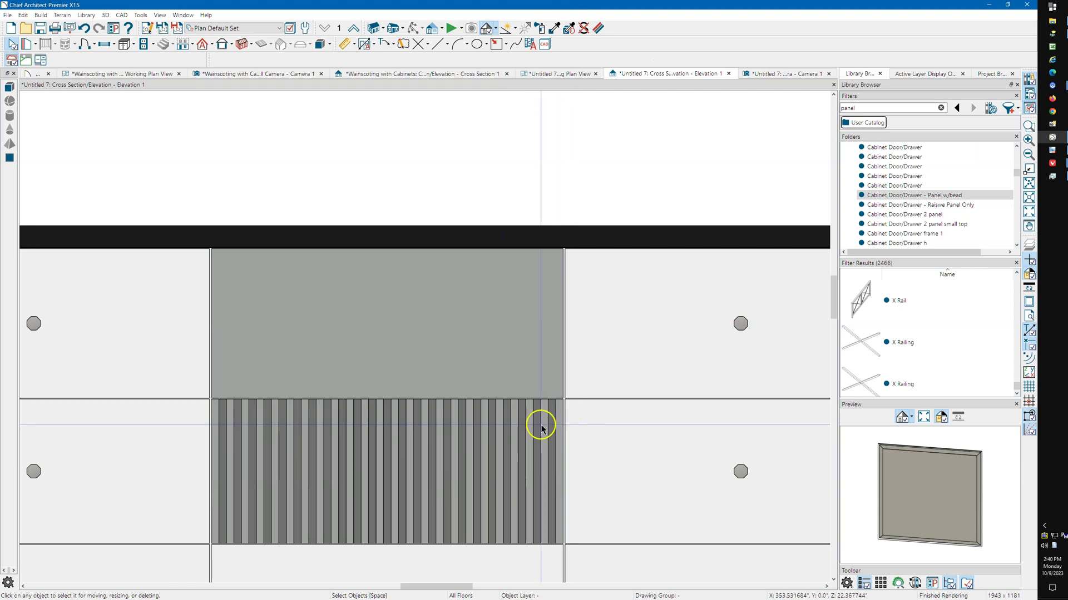
pyautogui.scroll(3, 530, 428)
pyautogui.scroll(3, 560, 428)
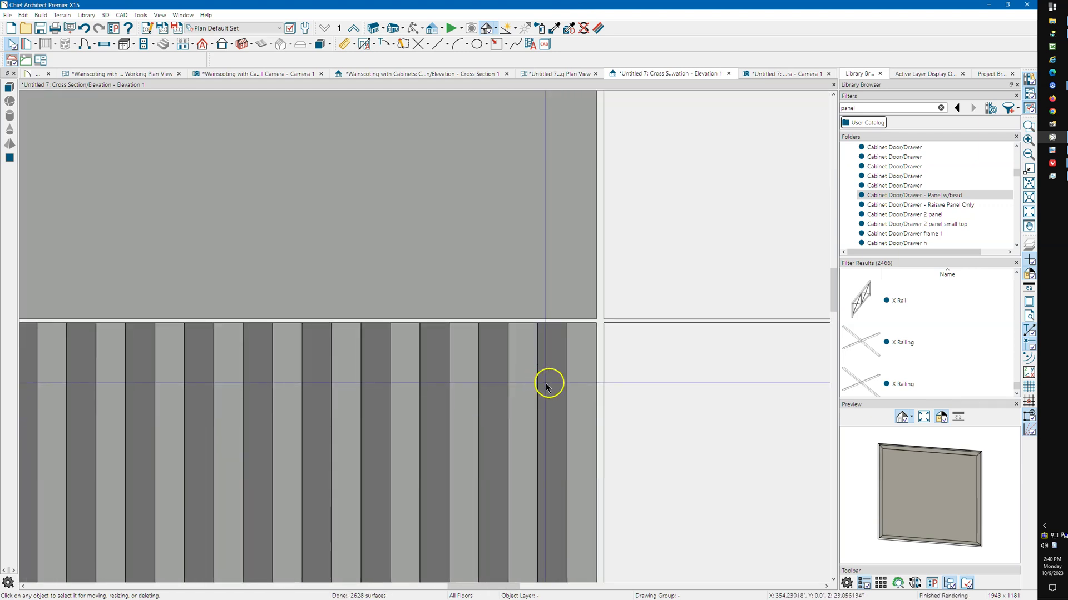
pyautogui.scroll(-3, 548, 345)
pyautogui.scroll(-1, 540, 280)
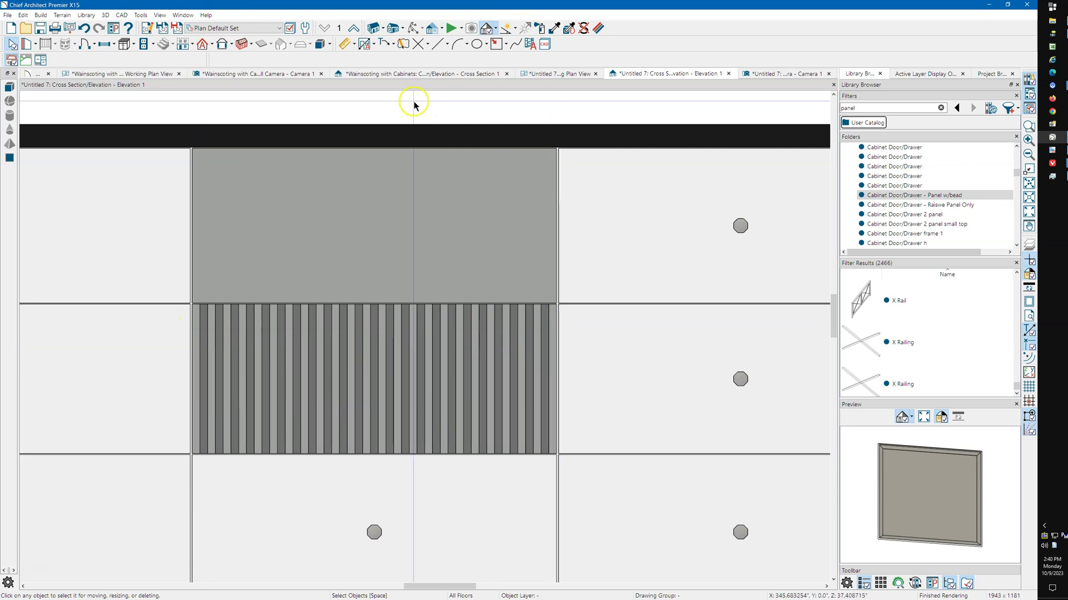
# In the working plan view, delete the loose rectangular solid above the reed row.
pyautogui.click(543, 76)
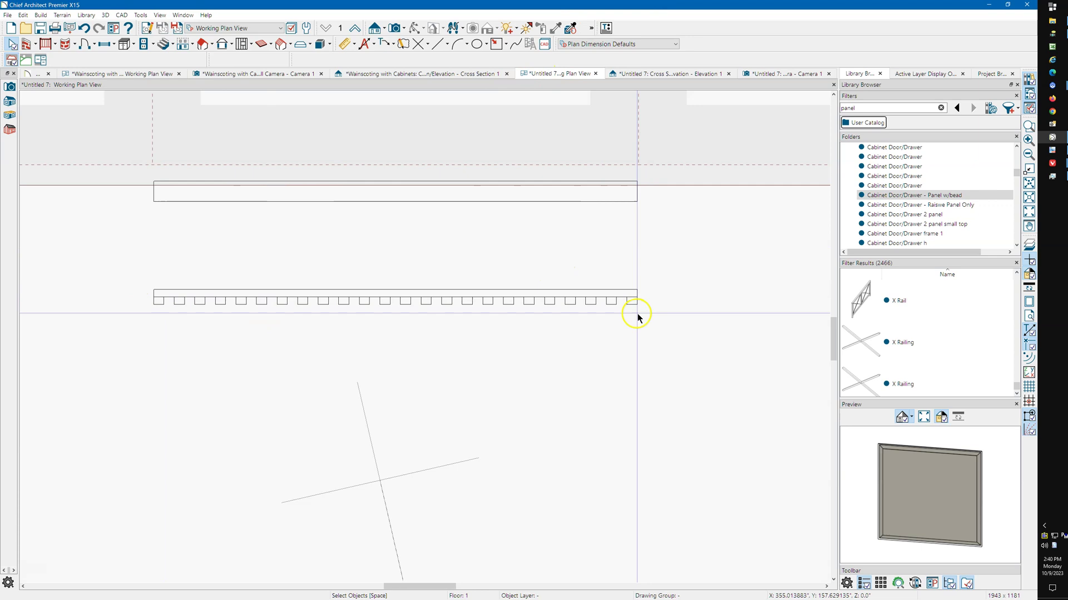
pyautogui.click(388, 201)
pyautogui.click(325, 247)
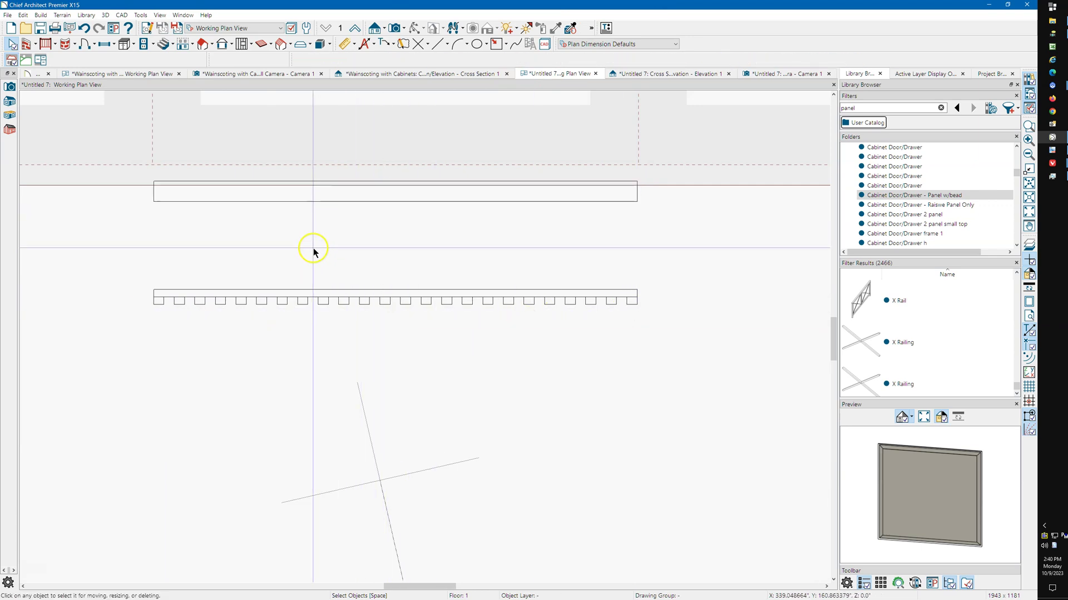
pyautogui.click(362, 202)
pyautogui.press('Delete')
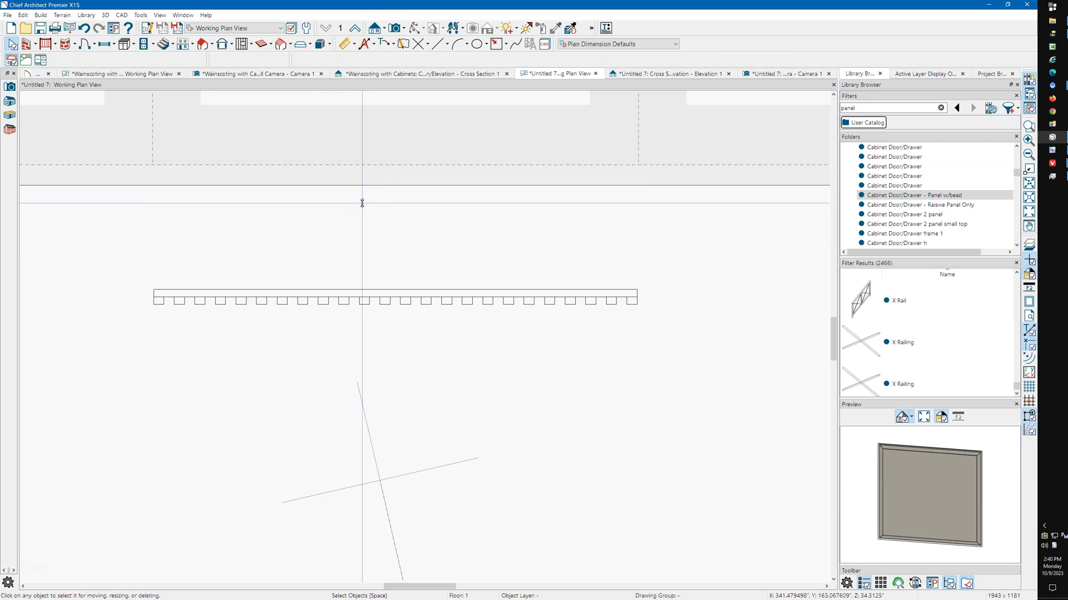
# Marquee-select all 25 reed pieces in the row.
pyautogui.click(161, 303)
pyautogui.scroll(3, 156, 305)
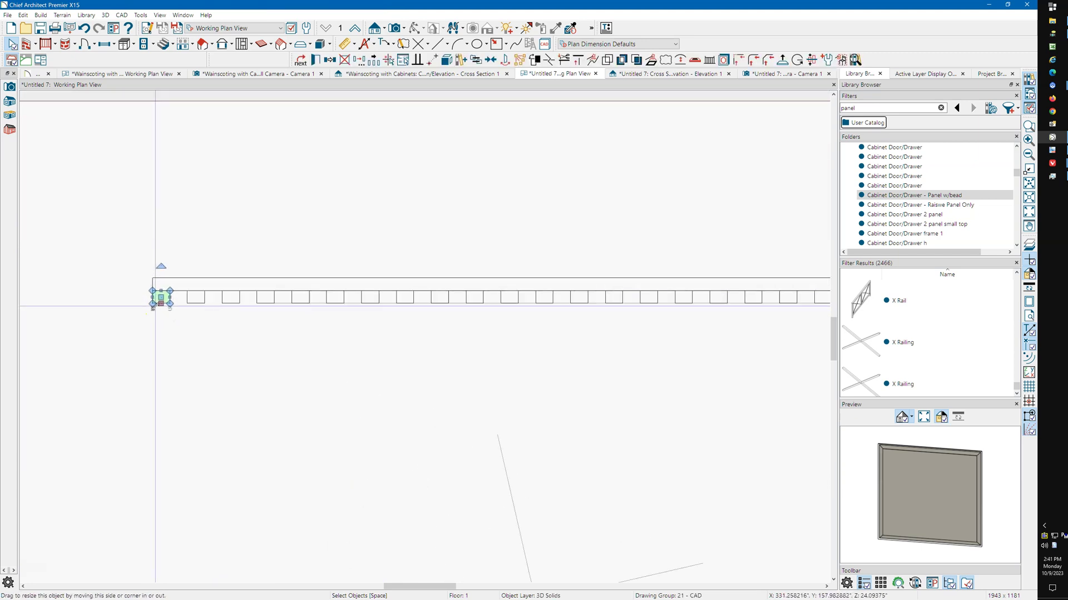
pyautogui.scroll(-2, 139, 312)
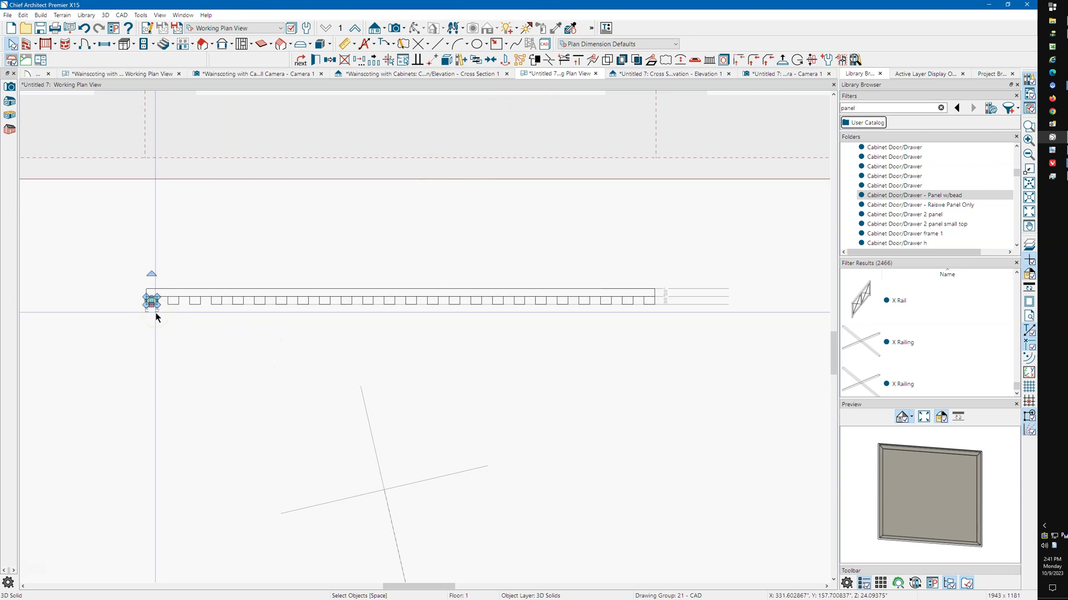
pyautogui.press('Escape')
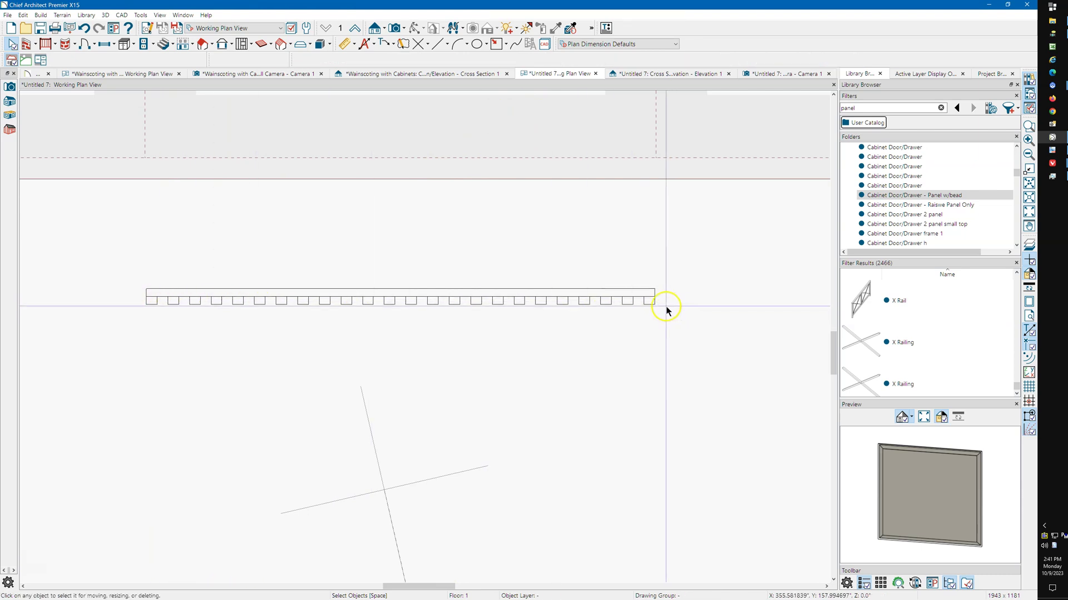
pyautogui.moveTo(124, 270); pyautogui.dragTo(761, 313)
# Convert the reed row to a Cabinet Door/Drawer symbol named 'Cabinet Door/Drawer reeded'.
pyautogui.click(666, 59)
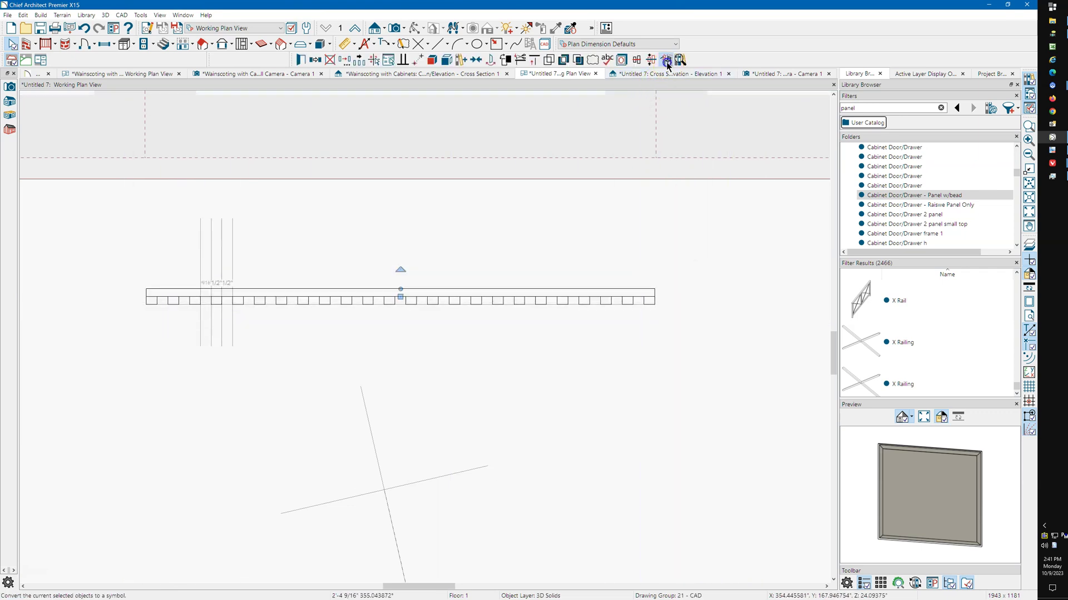
pyautogui.click(548, 277)
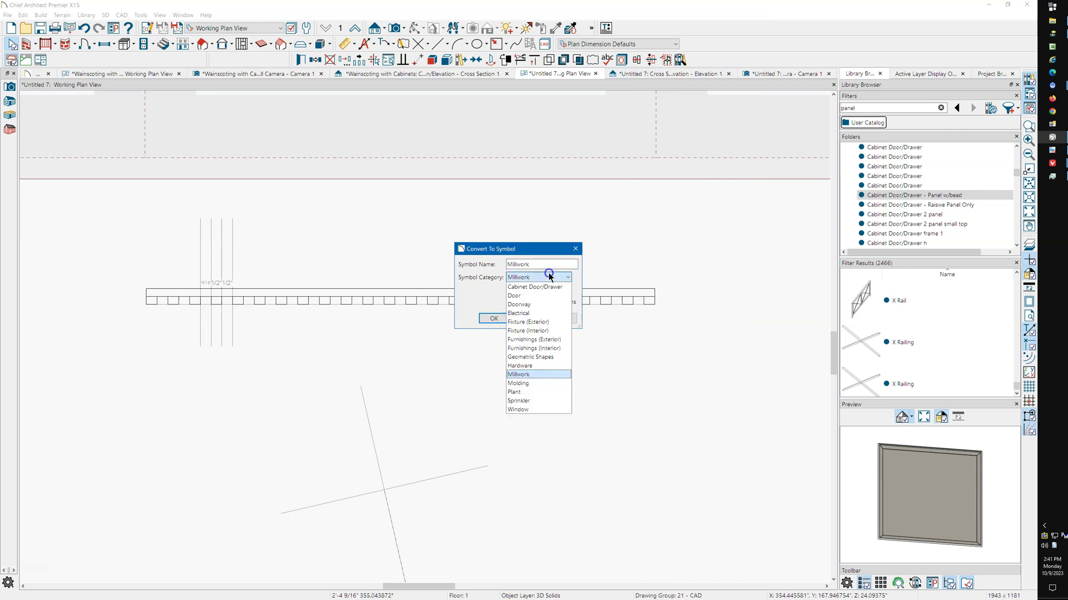
pyautogui.click(546, 289)
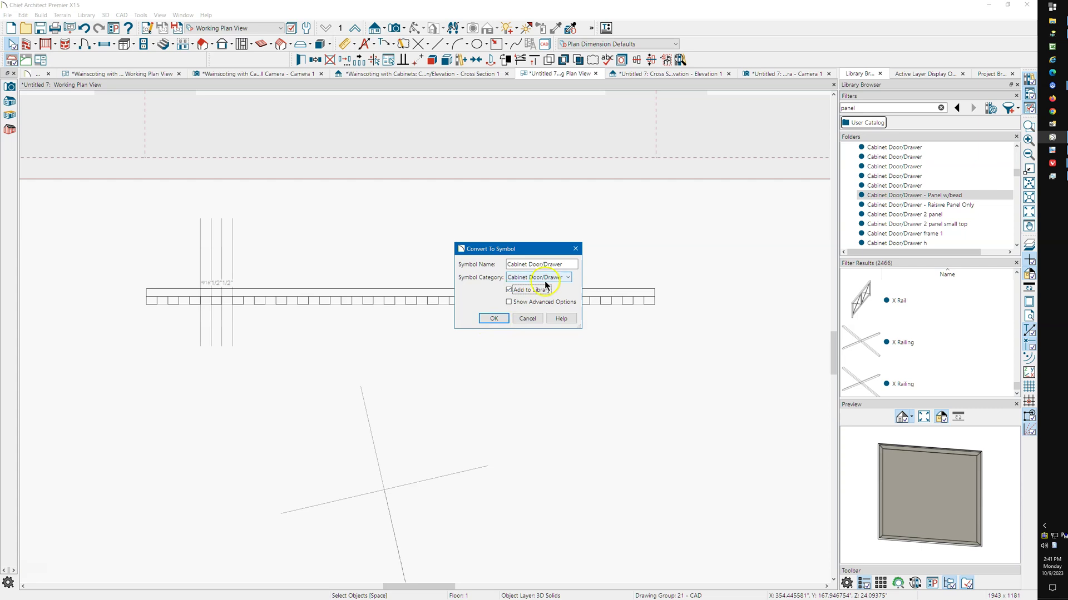
pyautogui.click(568, 264)
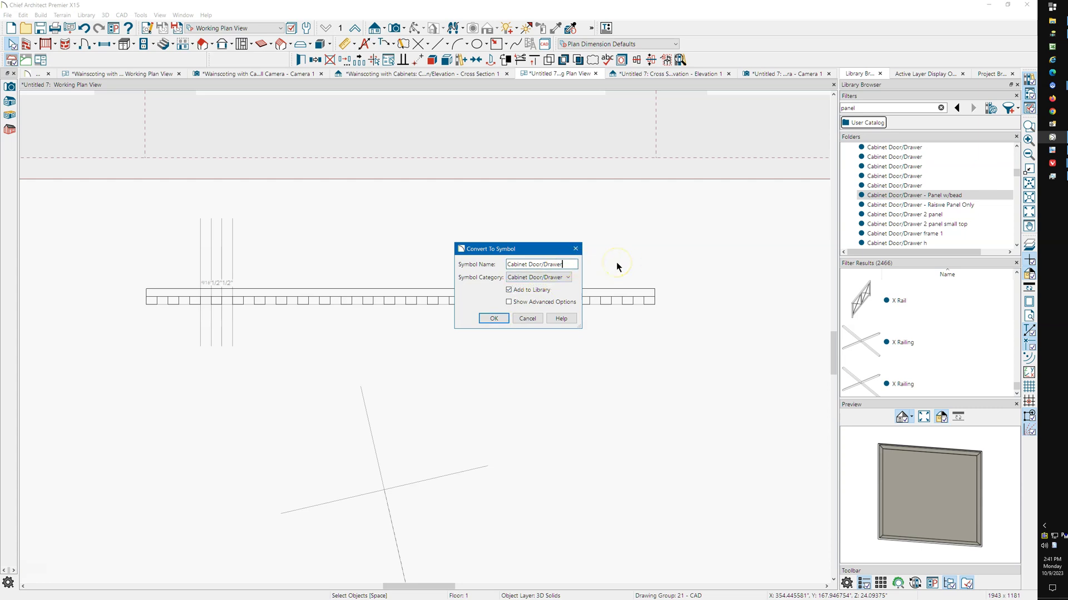
pyautogui.write('reeded')
# Add the reeded symbol to the library and apply it to the middle, right and left drawer fronts.
pyautogui.click(494, 321)
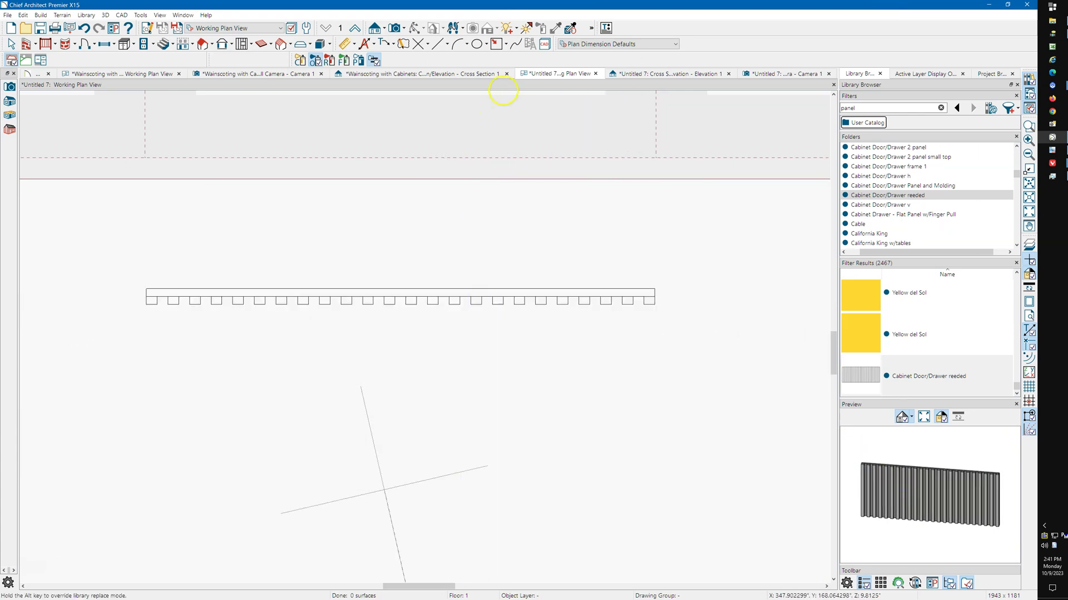
pyautogui.click(781, 73)
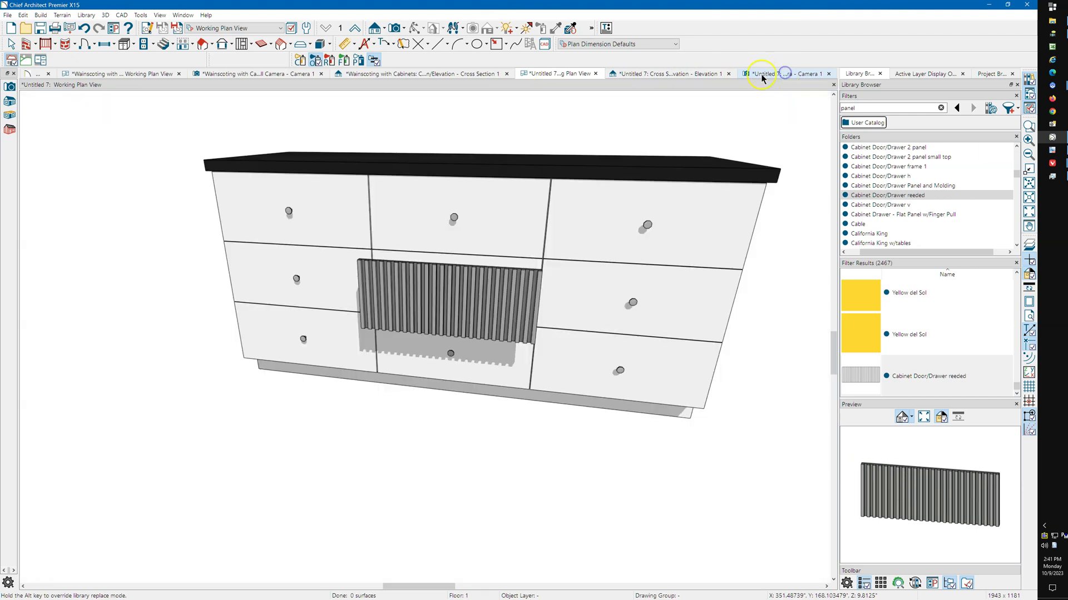
pyautogui.click(489, 217)
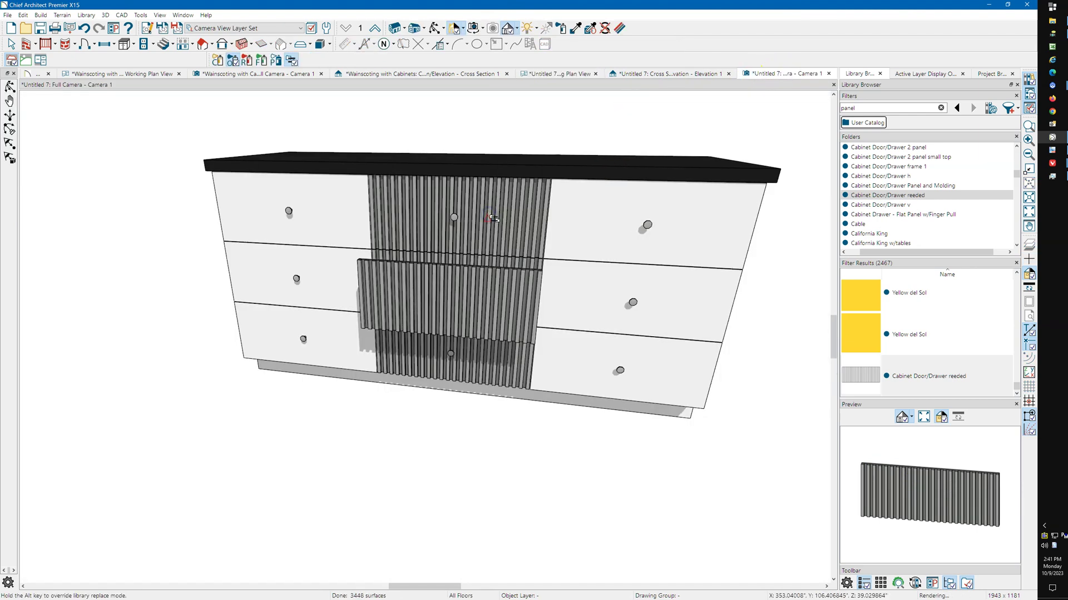
pyautogui.click(568, 224)
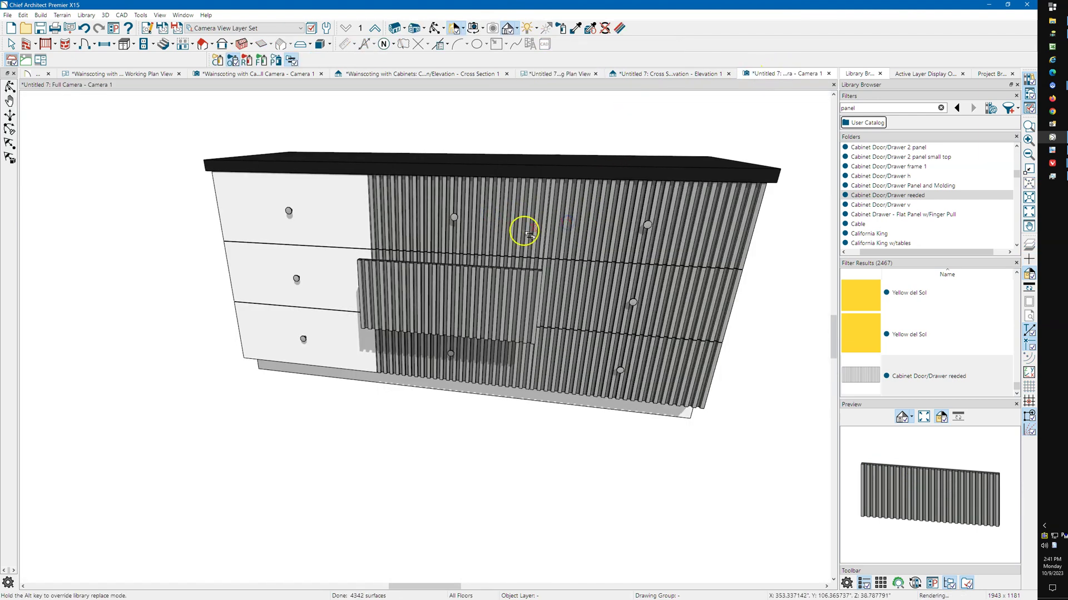
pyautogui.click(338, 240)
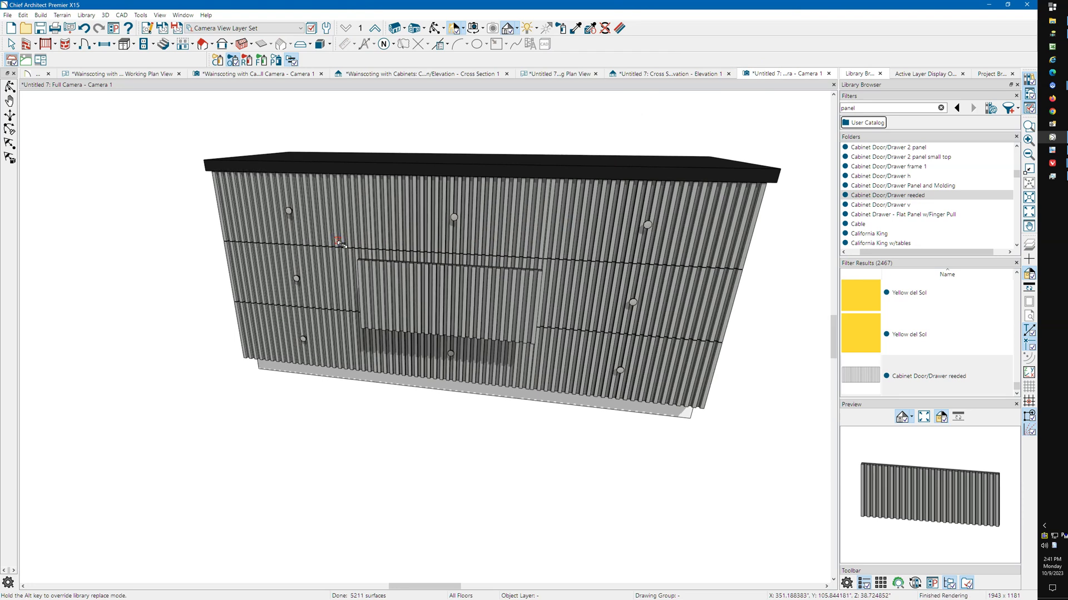
pyautogui.press('Escape')
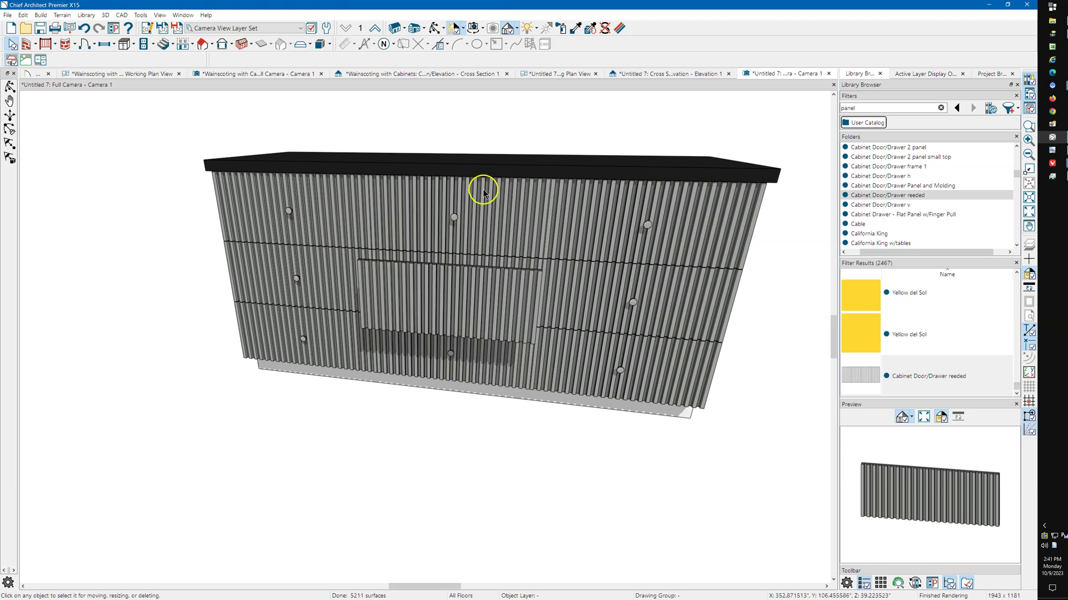
# Move the loose reed panel off to the dresser's left.
pyautogui.click(469, 298)
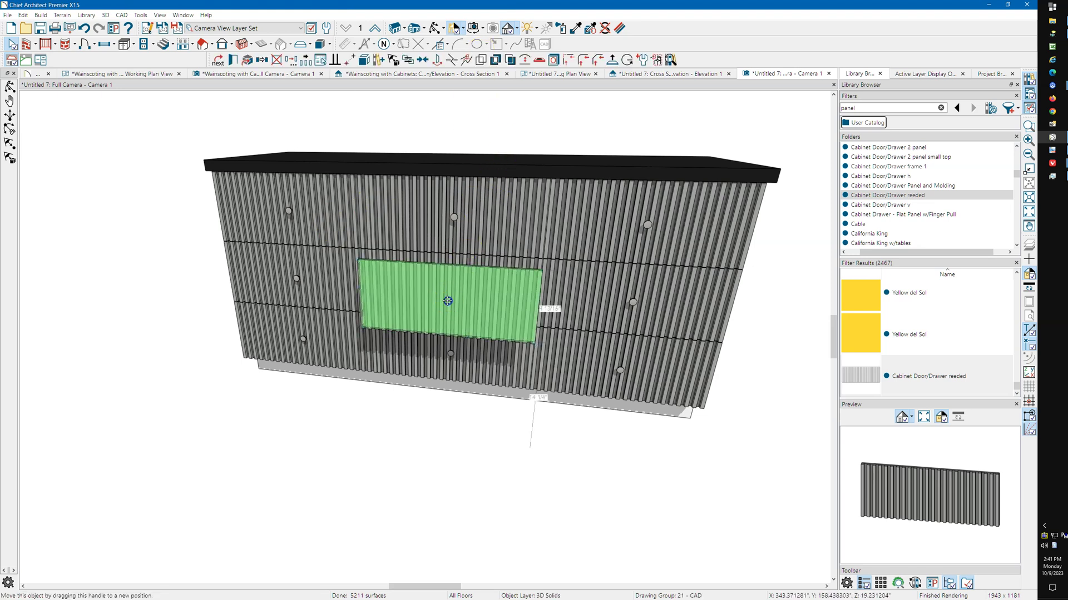
pyautogui.moveTo(447, 300); pyautogui.dragTo(98, 275)
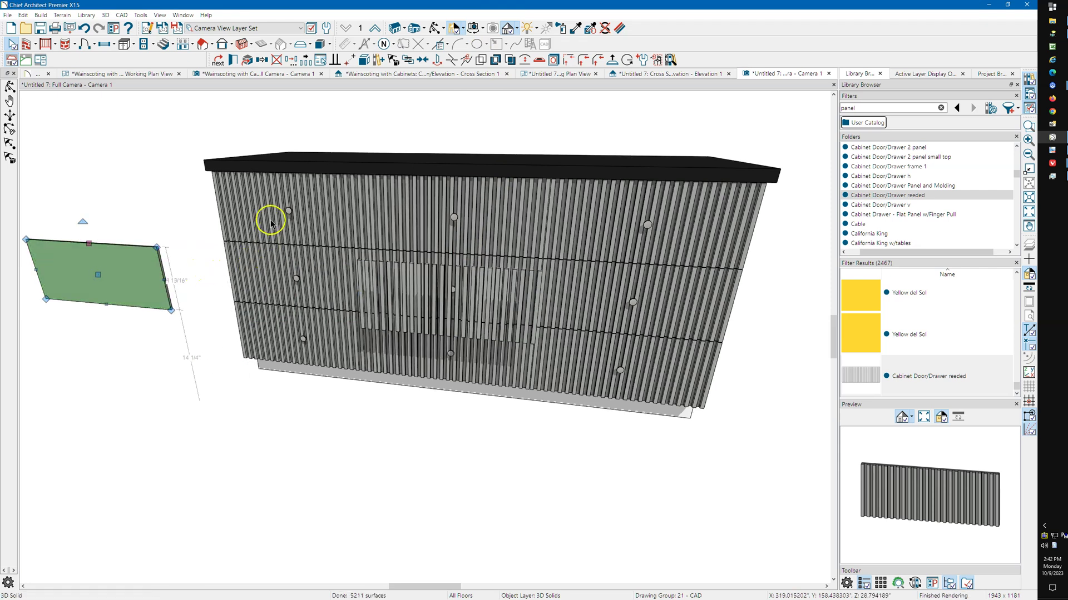
pyautogui.press('Escape')
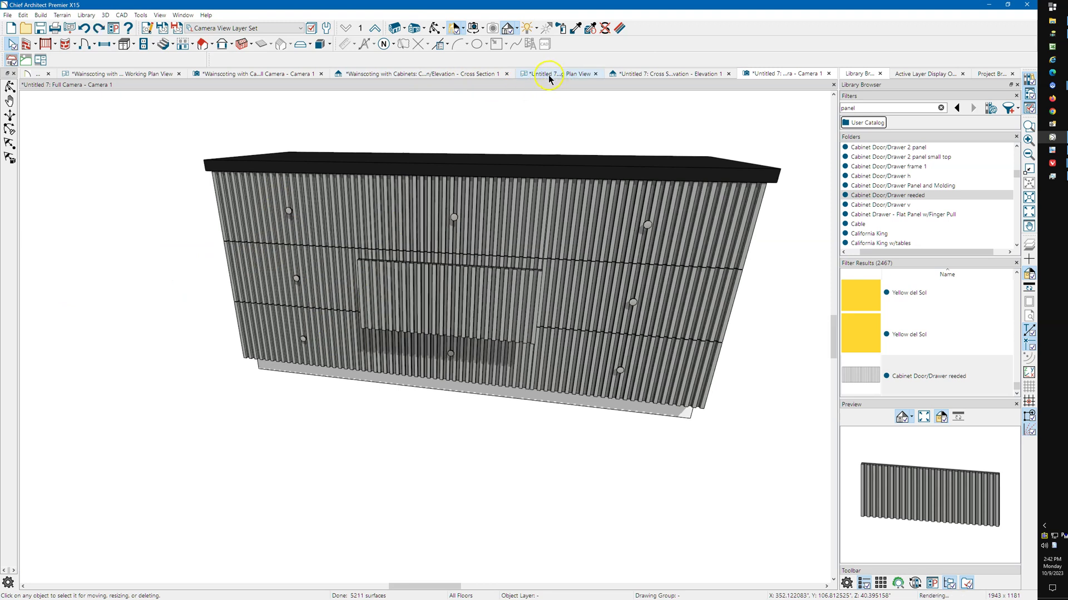
# In the plan view, move the 25-piece reed panel left, away from the cabinets.
pyautogui.click(577, 77)
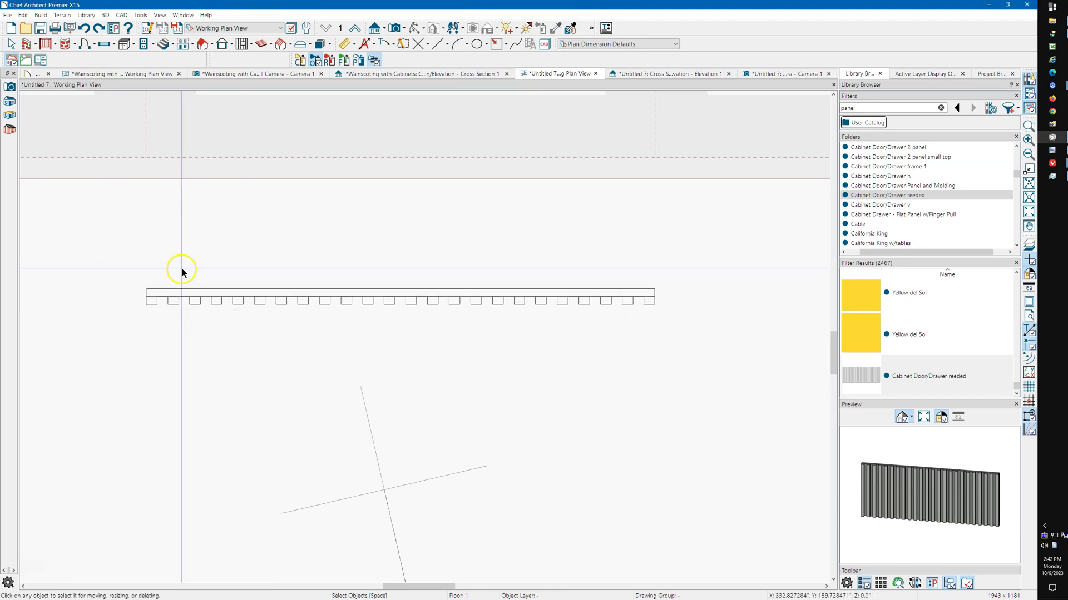
pyautogui.moveTo(102, 263); pyautogui.dragTo(667, 337)
pyautogui.scroll(-2, 770, 327)
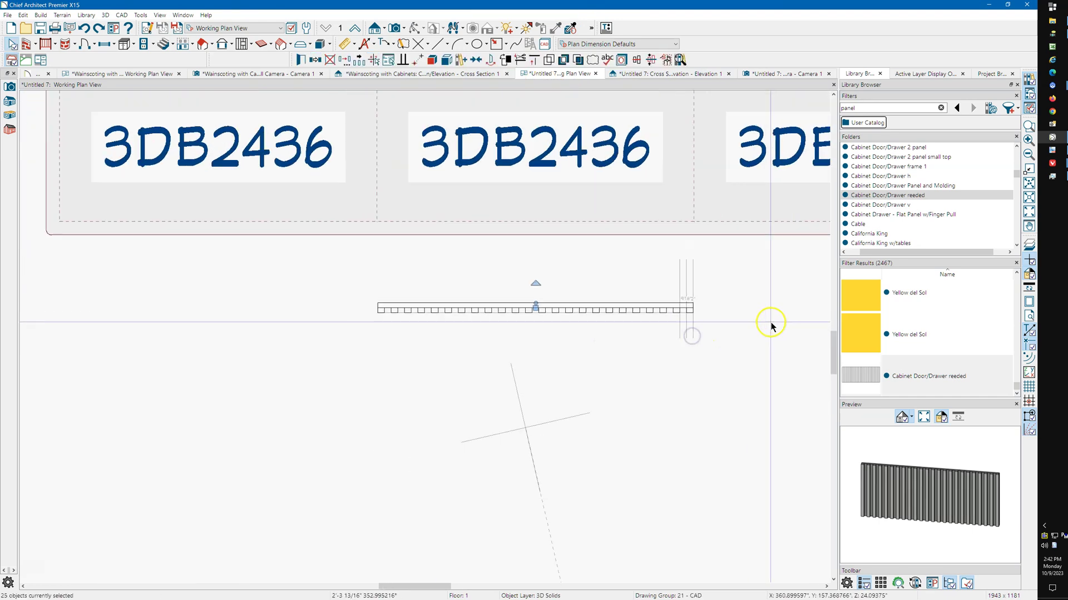
pyautogui.scroll(-2, 770, 321)
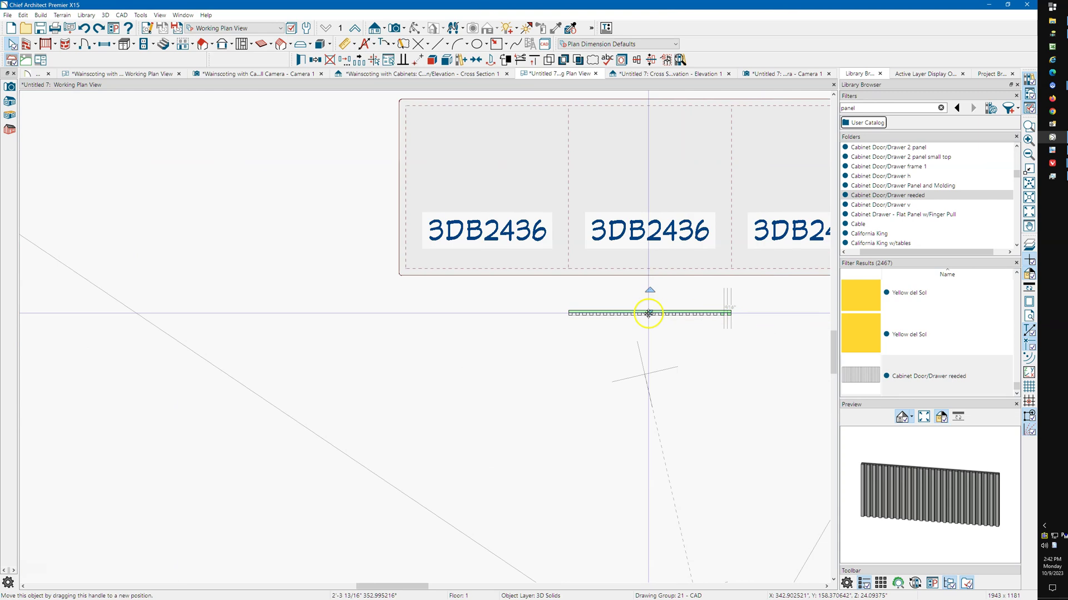
pyautogui.moveTo(647, 314); pyautogui.dragTo(176, 336)
pyautogui.click(175, 337)
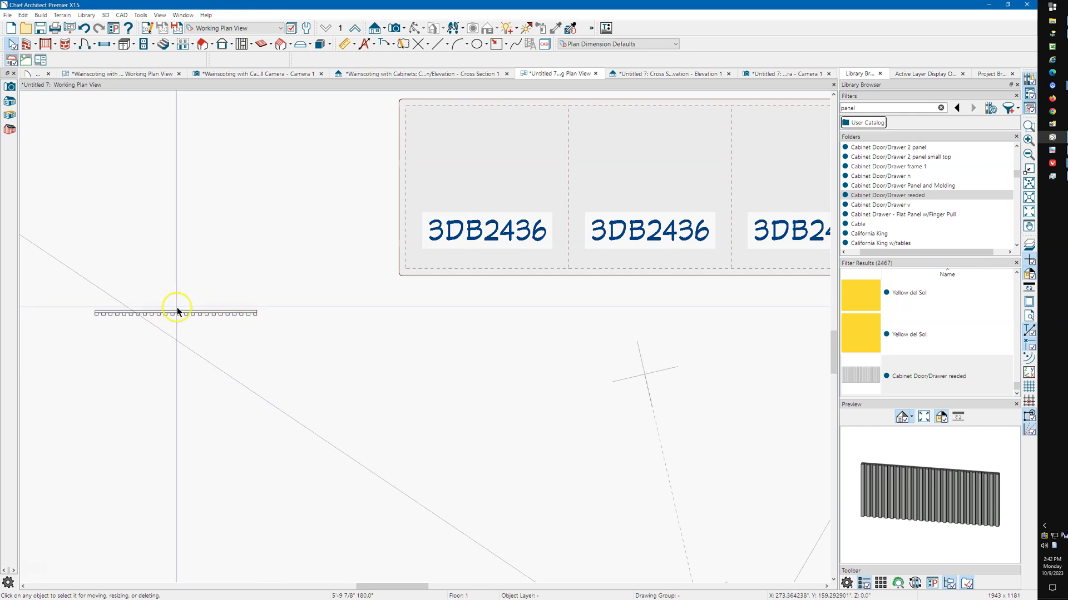
# Reselect the reed panel, then bring up the cabinet elevation view.
pyautogui.moveTo(67, 298); pyautogui.dragTo(309, 331)
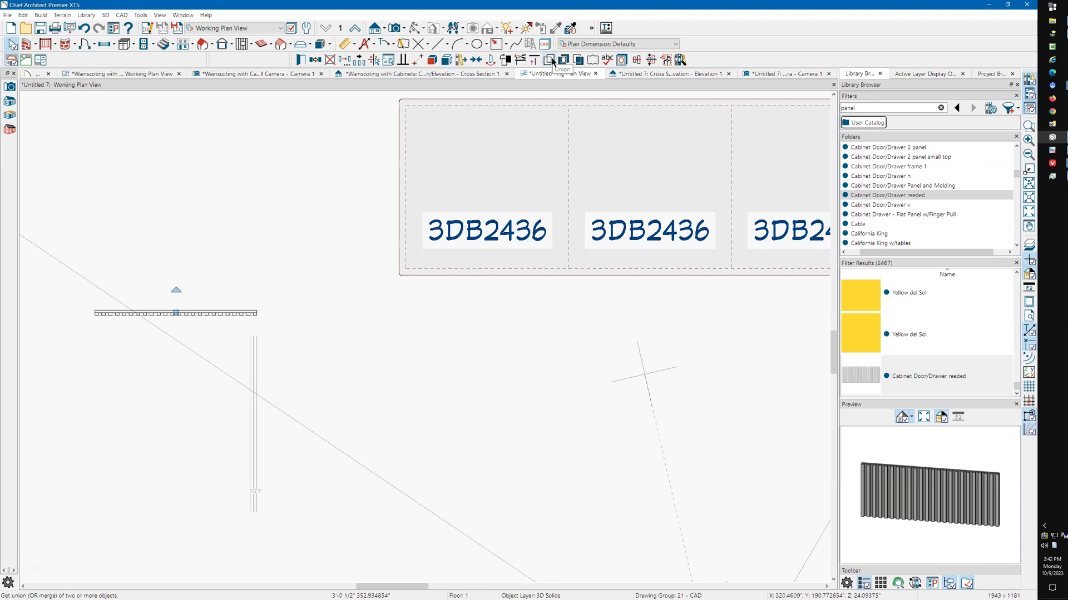
pyautogui.click(326, 65)
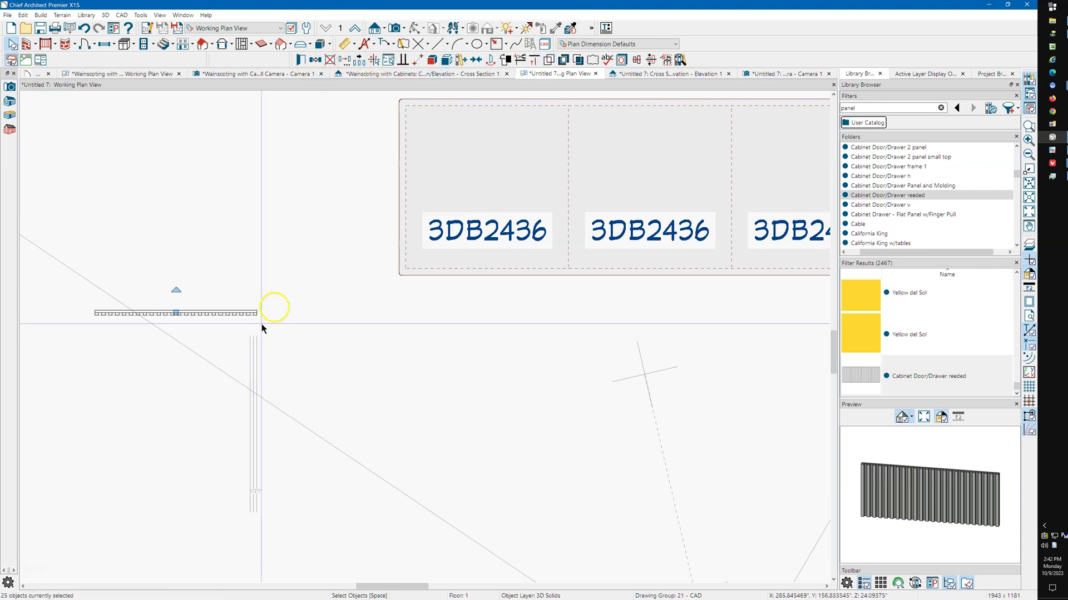
pyautogui.click(280, 291)
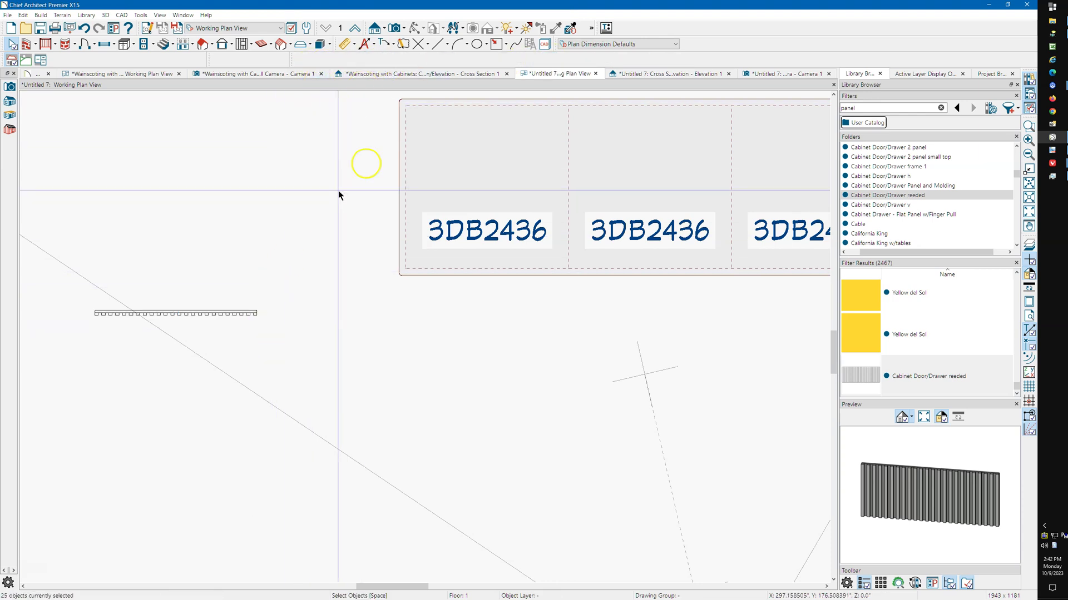
pyautogui.click(674, 81)
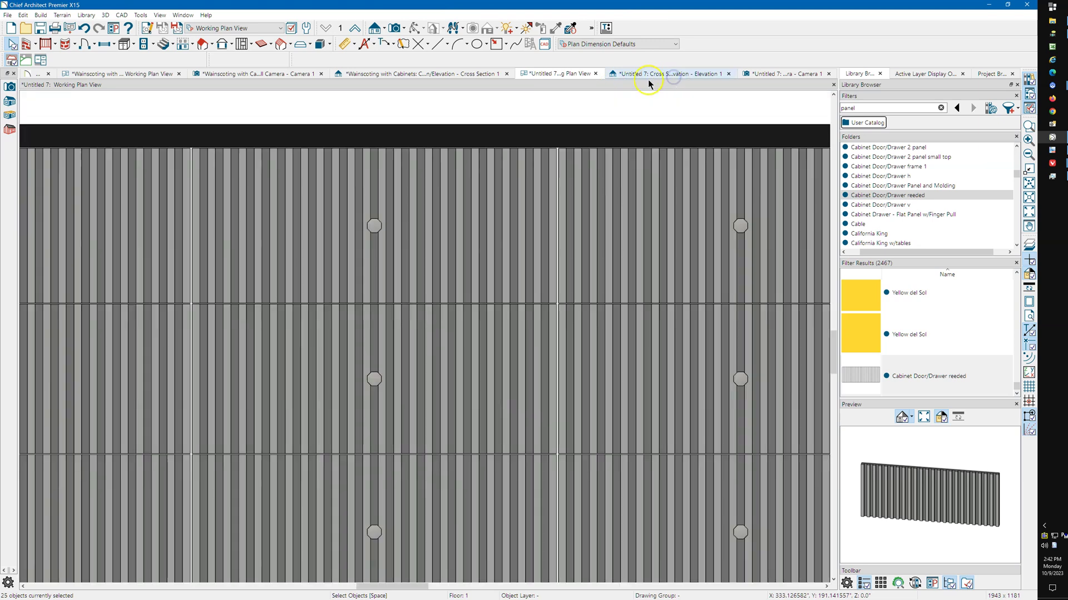
# Exit library replace mode and zoom around the elevation to inspect the nine reeded fronts.
pyautogui.scroll(-3, 467, 367)
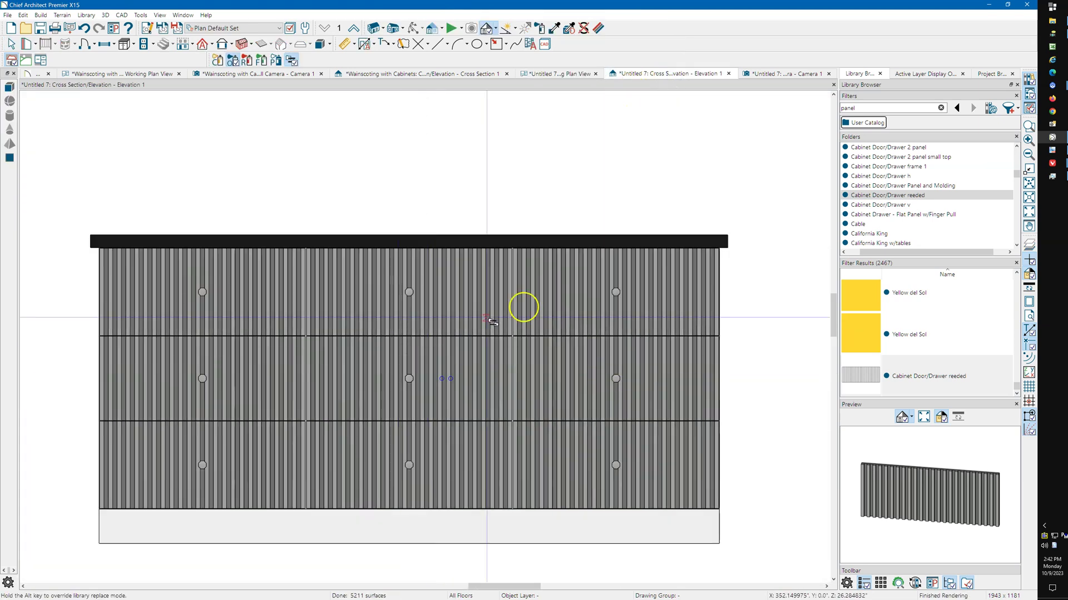
pyautogui.press('Escape')
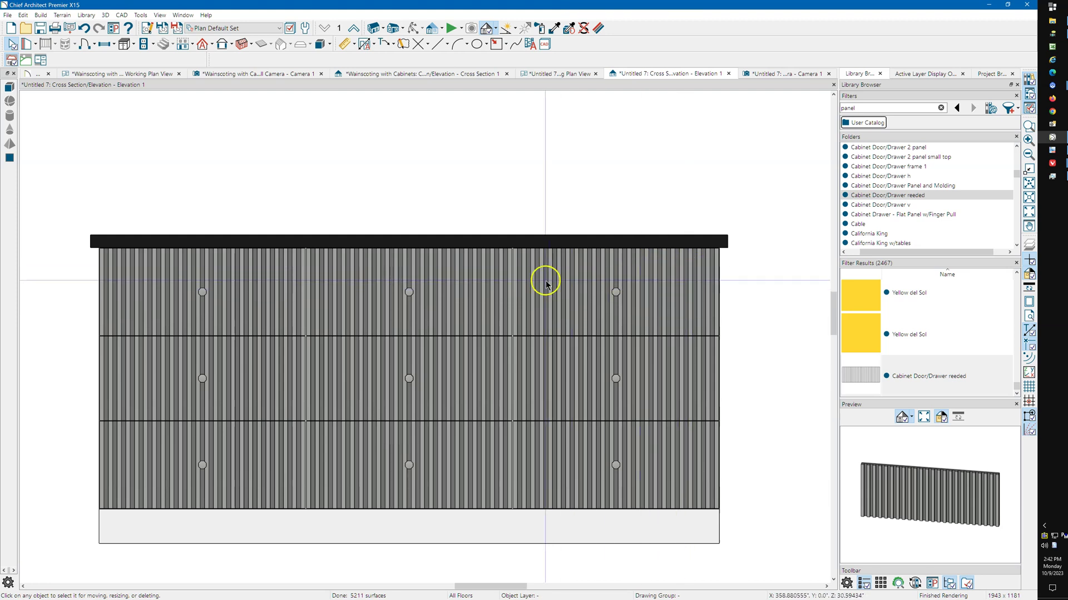
pyautogui.scroll(3, 526, 271)
pyautogui.scroll(4, 517, 266)
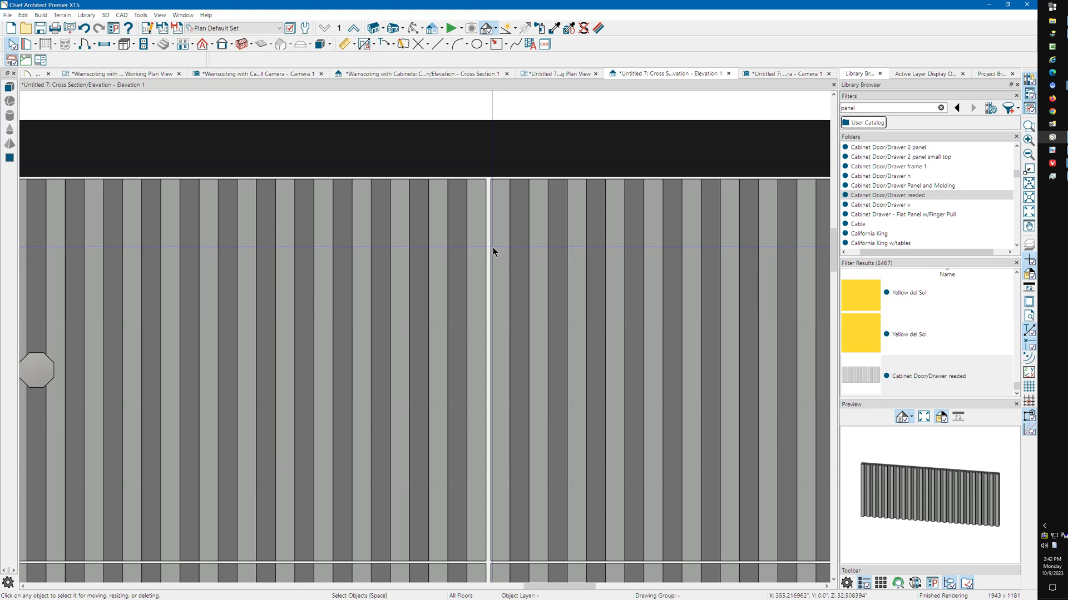
pyautogui.scroll(-2, 494, 236)
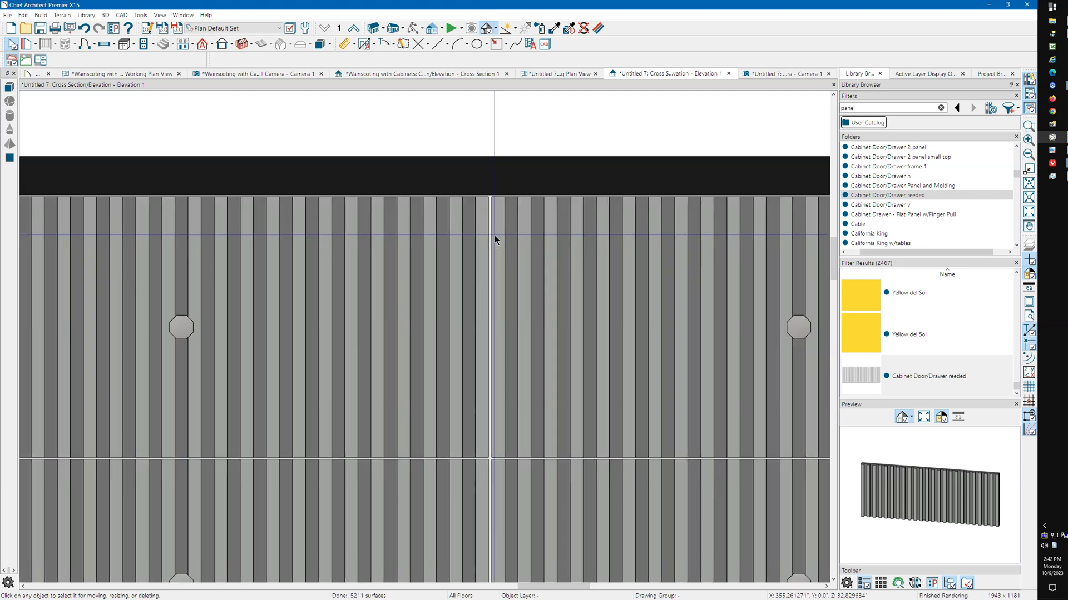
pyautogui.moveTo(493, 227); pyautogui.dragTo(650, 272)
pyautogui.scroll(-3, 489, 243)
pyautogui.scroll(-2, 484, 256)
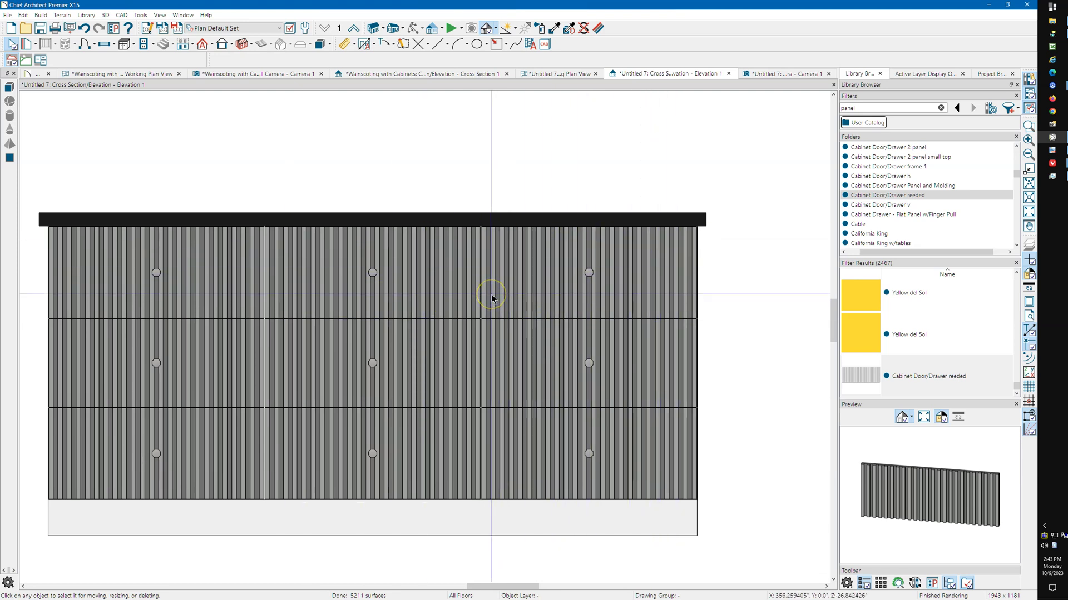
# Sample Snow White from the base with the Material Eyedropper and answer No to the room question.
pyautogui.click(514, 45)
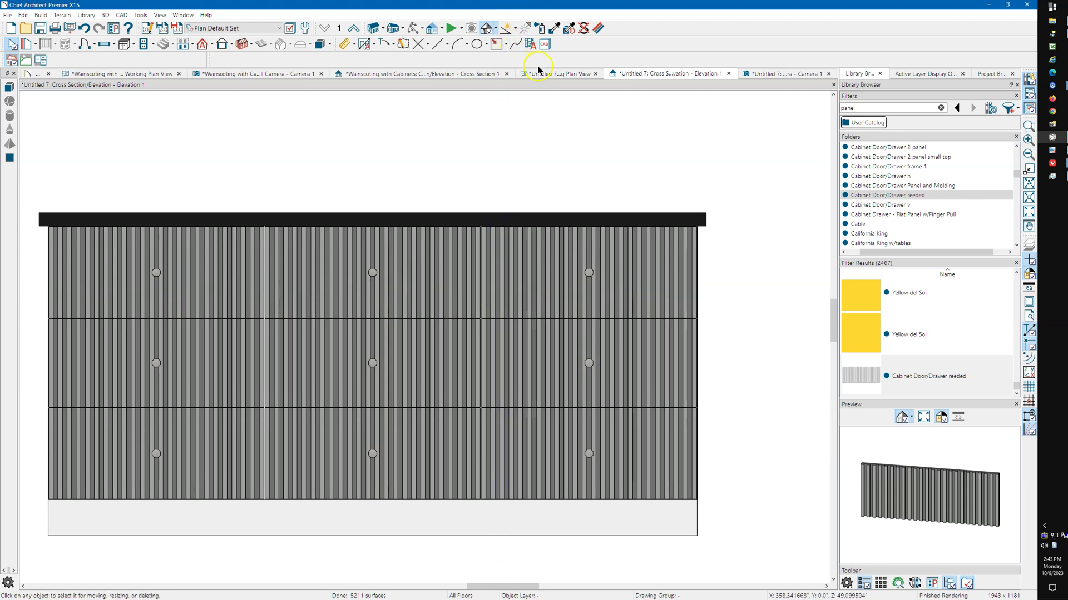
pyautogui.click(555, 31)
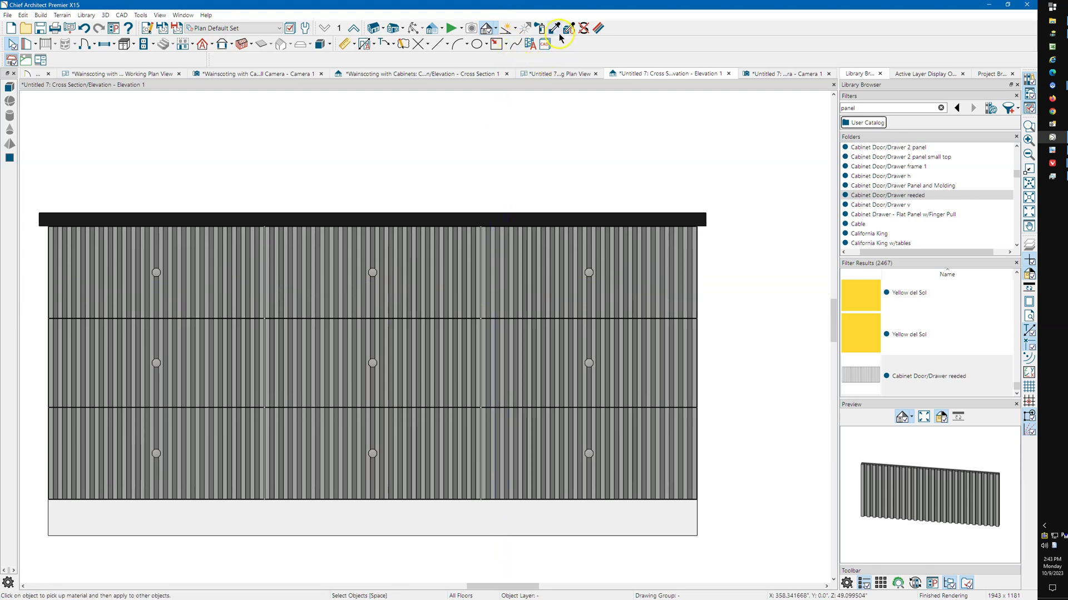
pyautogui.click(520, 516)
pyautogui.scroll(1, 530, 474)
pyautogui.scroll(2, 529, 475)
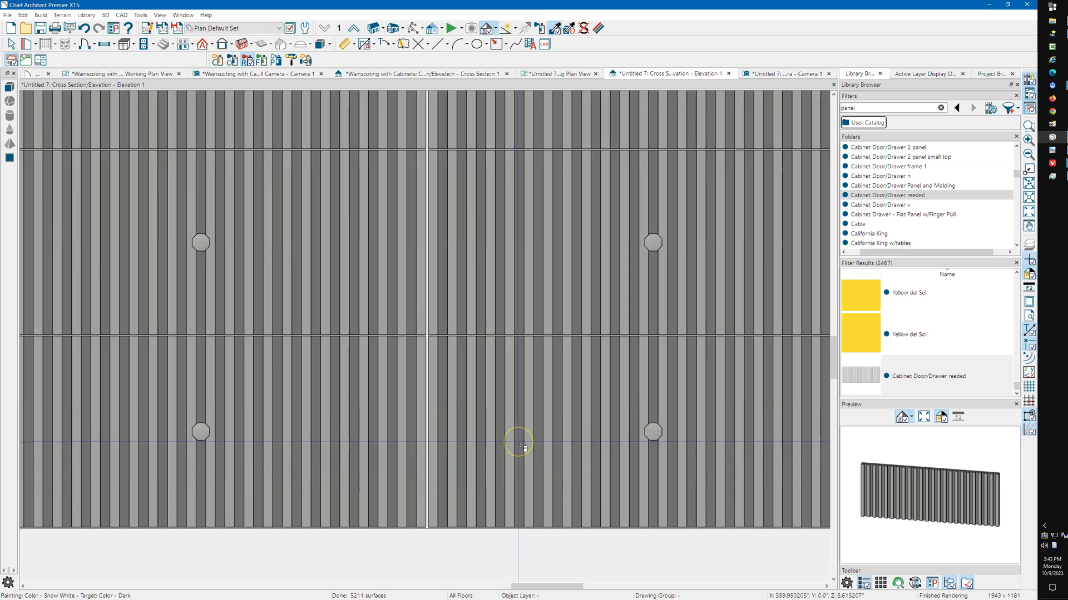
pyautogui.click(525, 448)
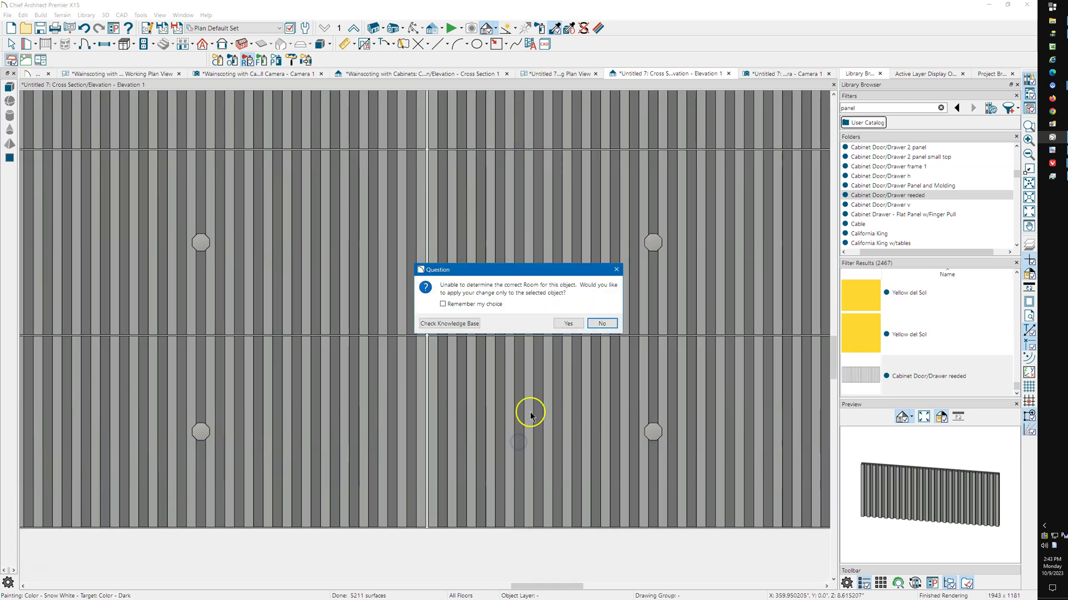
pyautogui.click(596, 323)
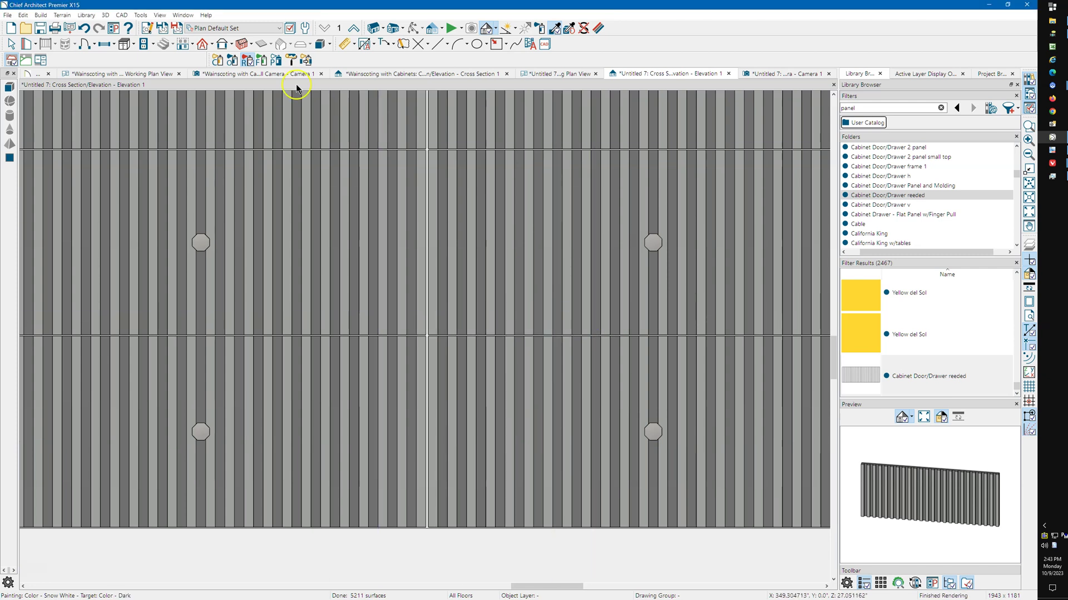
# Paint the right-hand column of reeded fronts Snow White and view the dresser in 3D.
pyautogui.click(218, 61)
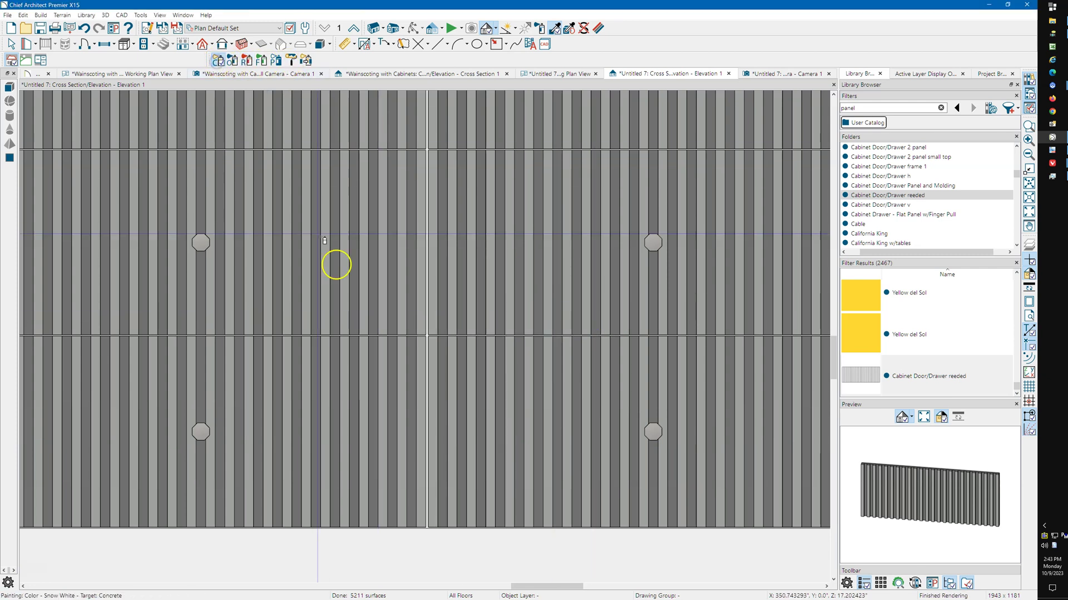
pyautogui.click(480, 394)
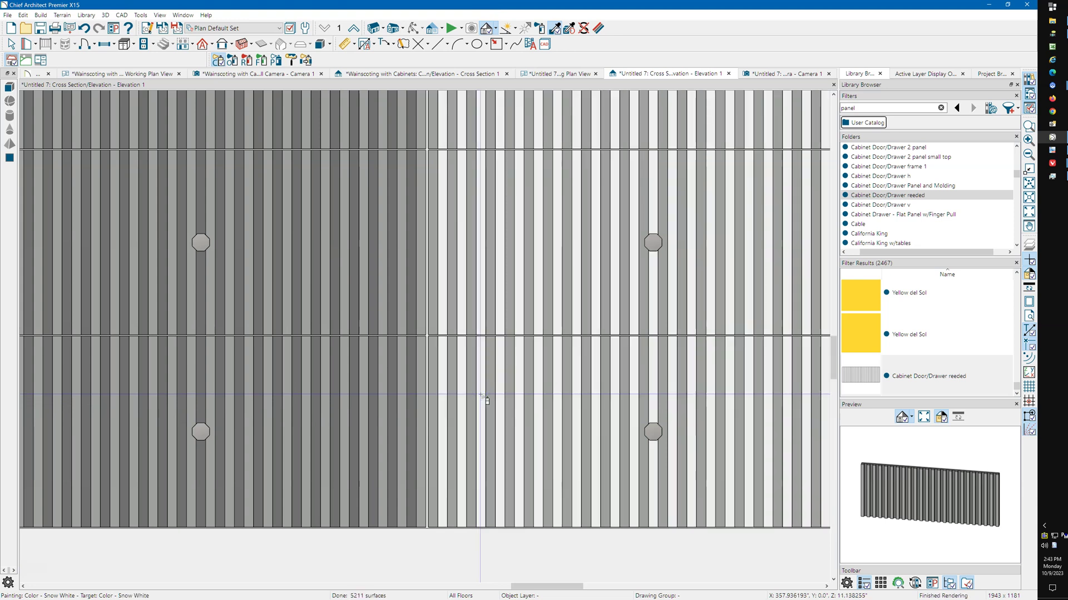
pyautogui.scroll(-3, 476, 395)
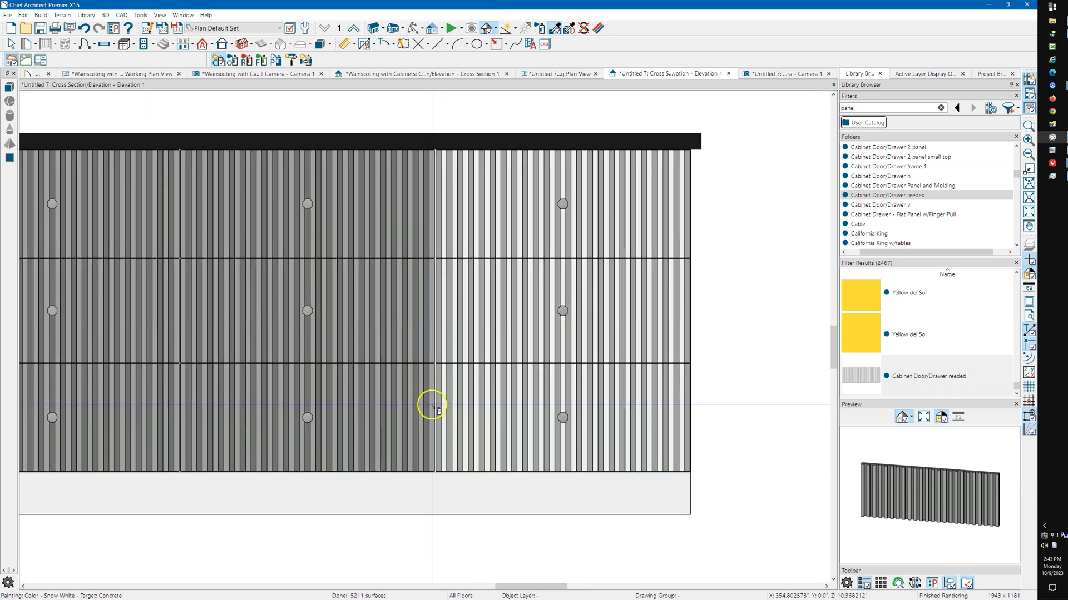
pyautogui.click(472, 441)
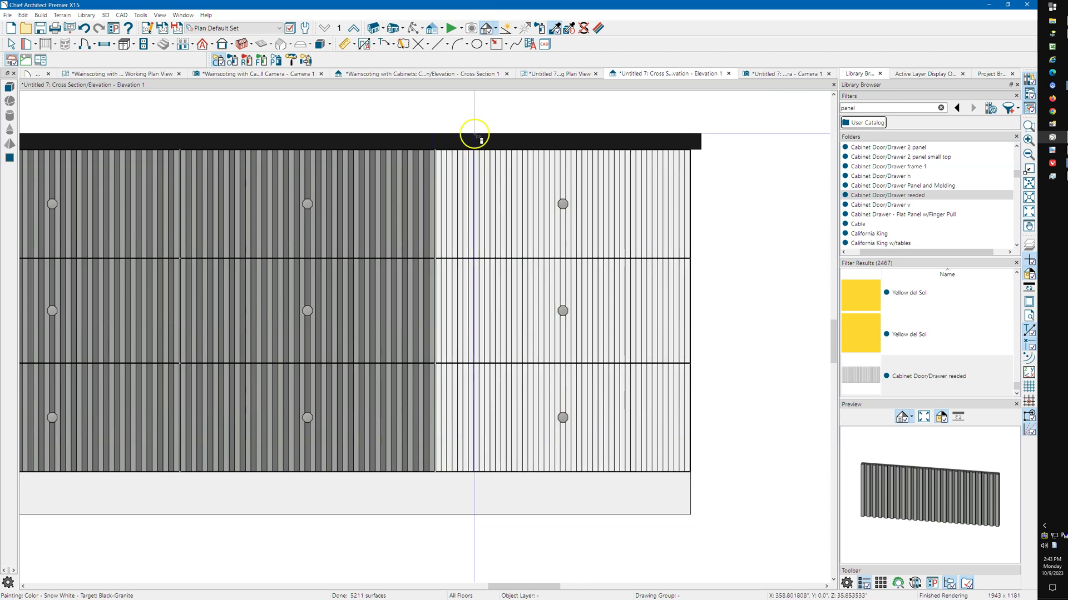
pyautogui.click(778, 74)
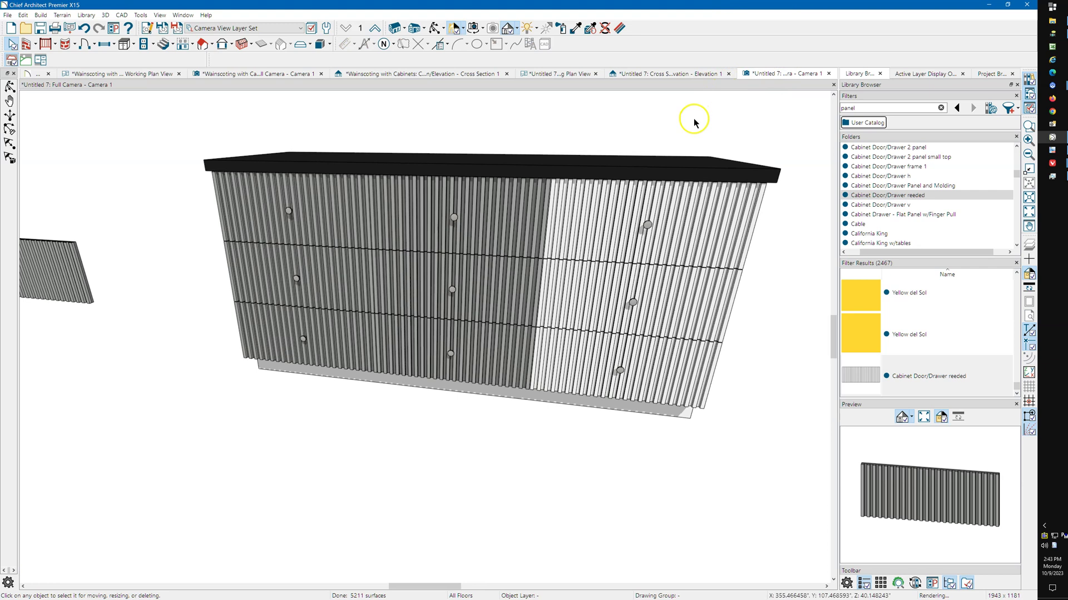
pyautogui.click(434, 32)
pyautogui.moveTo(389, 311); pyautogui.dragTo(479, 297)
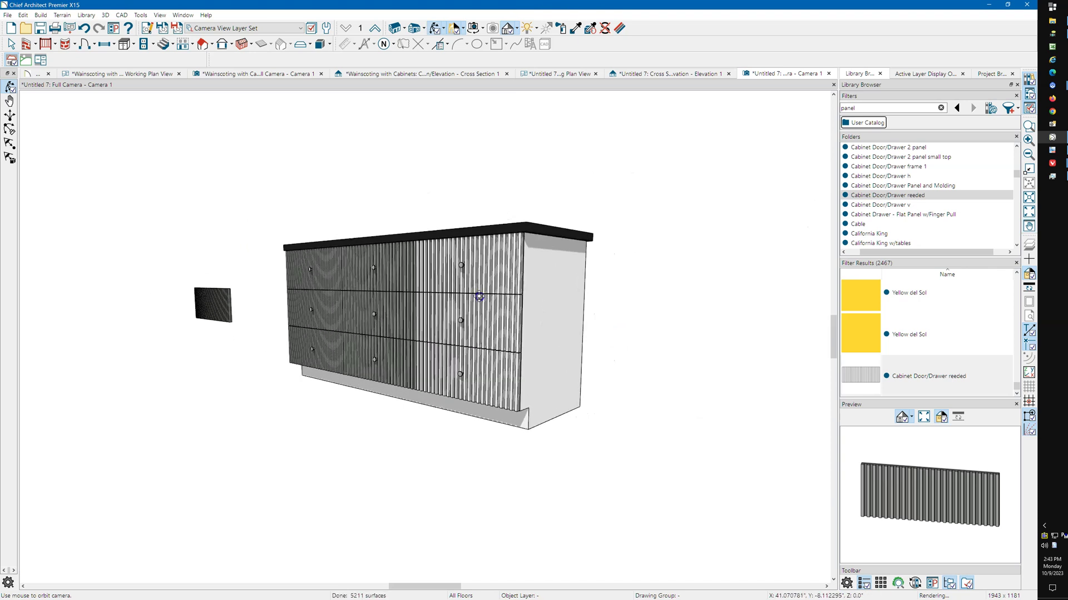
pyautogui.scroll(5, 508, 270)
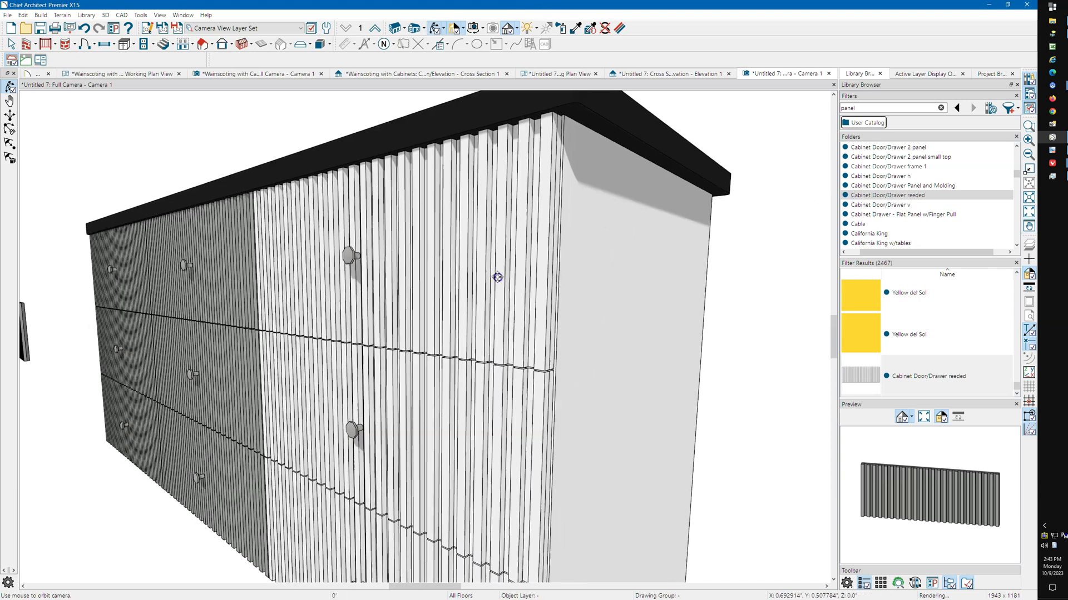
pyautogui.scroll(-6, 490, 300)
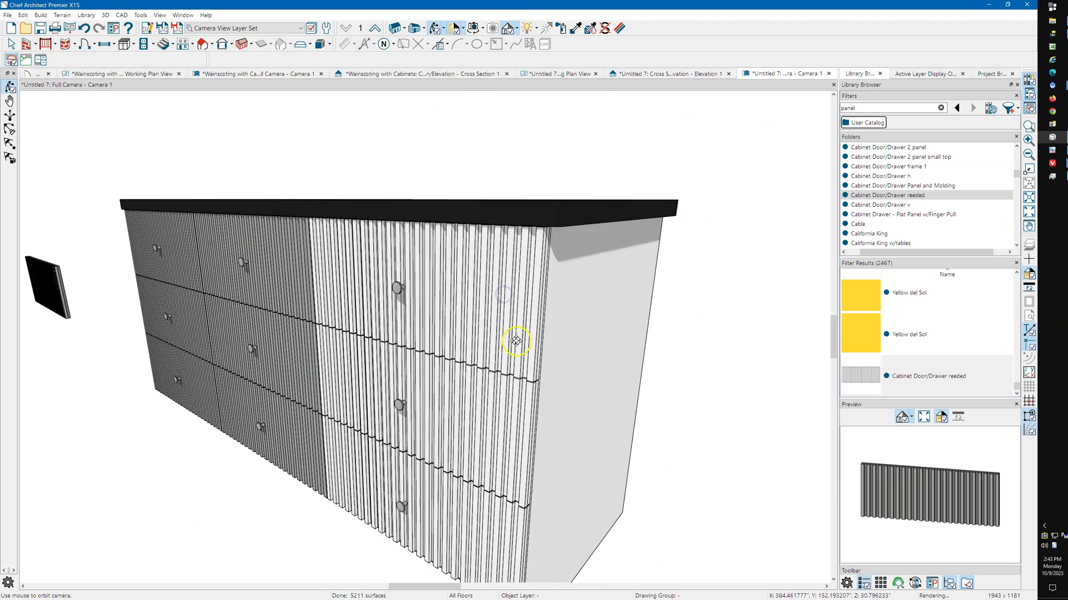
pyautogui.moveTo(469, 353); pyautogui.dragTo(462, 384)
pyautogui.scroll(6, 522, 359)
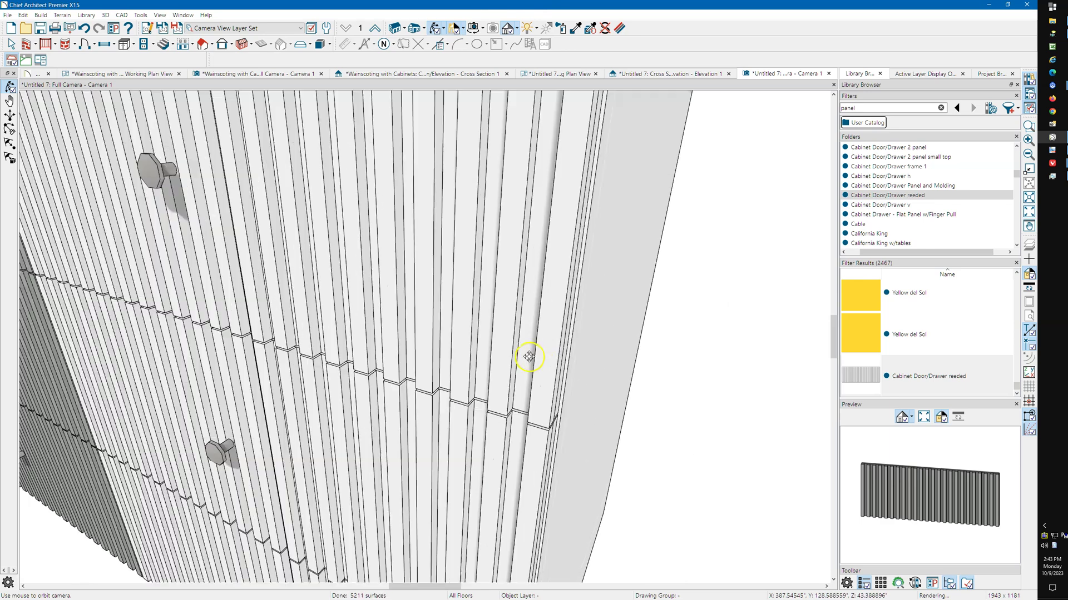
pyautogui.scroll(-3, 513, 356)
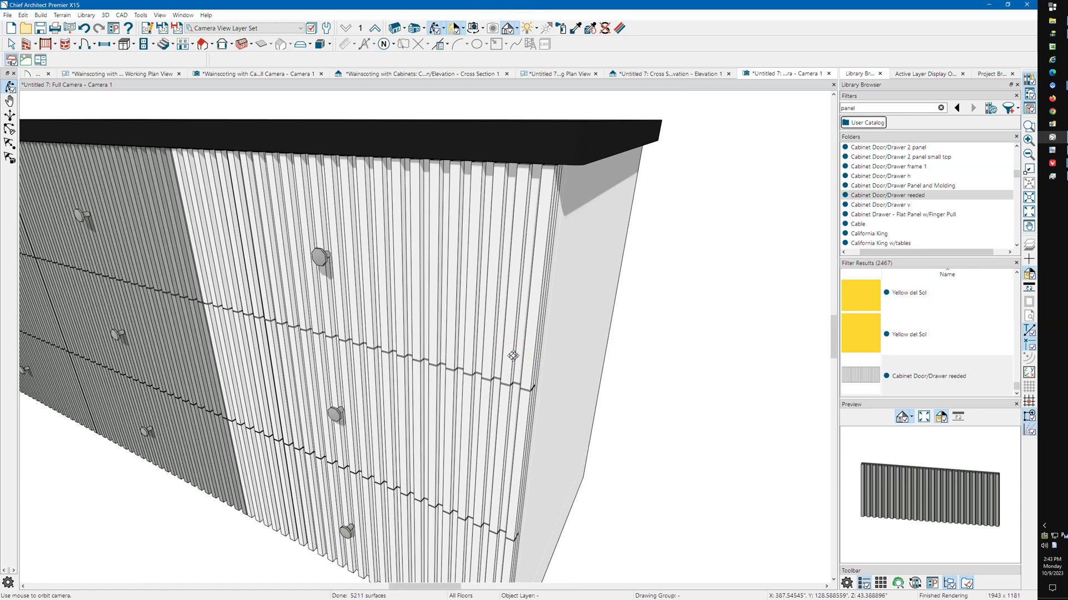
pyautogui.scroll(-4, 513, 356)
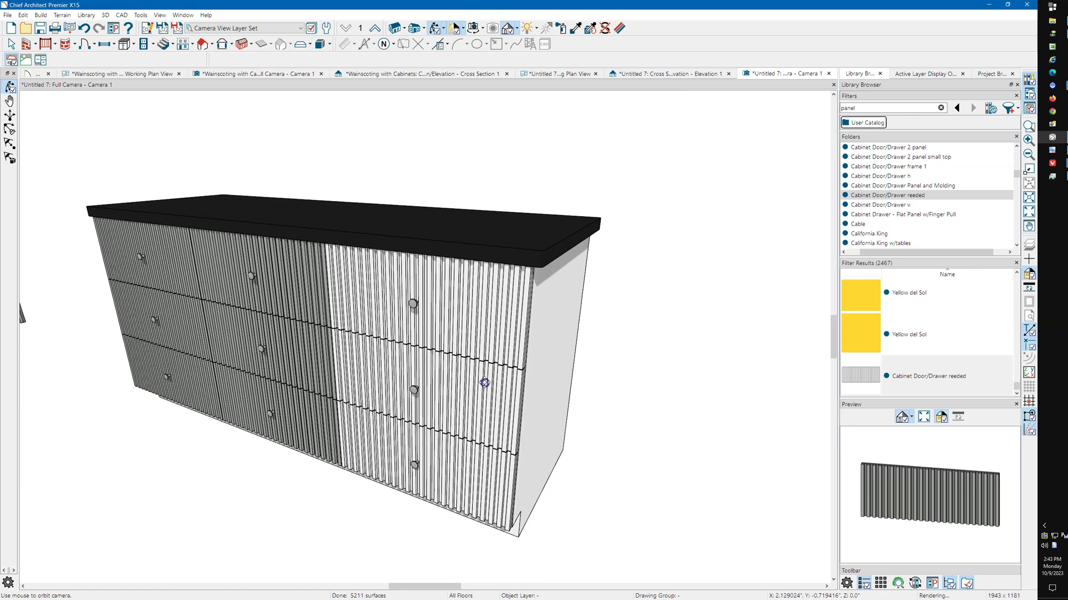
pyautogui.scroll(5, 518, 361)
pyautogui.scroll(-4, 518, 361)
pyautogui.moveTo(614, 322); pyautogui.dragTo(608, 326)
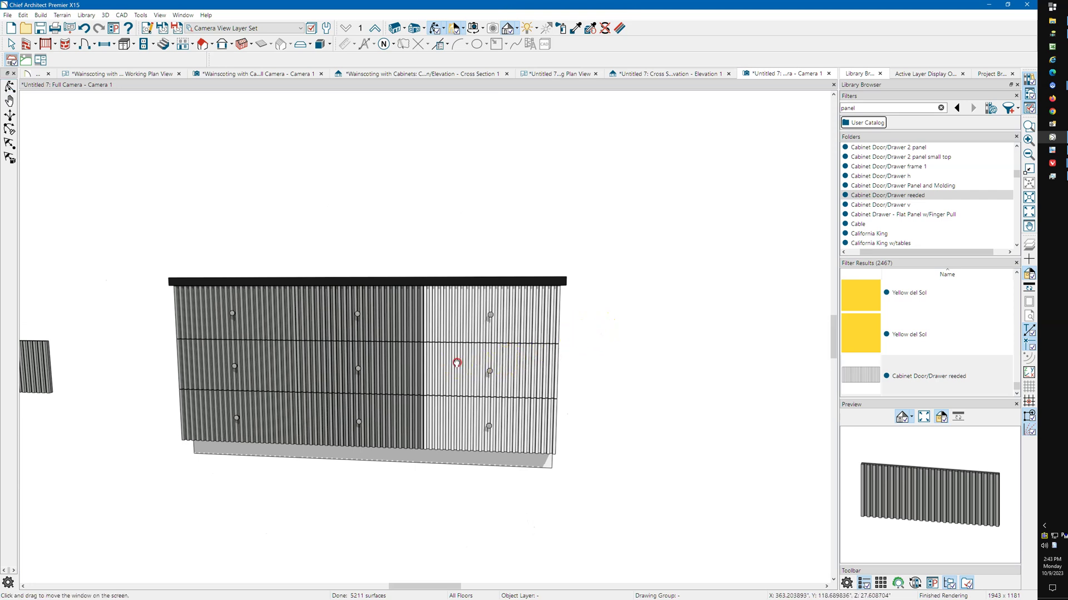
pyautogui.moveTo(456, 363); pyautogui.dragTo(495, 286)
pyautogui.moveTo(409, 309); pyautogui.dragTo(362, 311)
pyautogui.moveTo(454, 310); pyautogui.dragTo(503, 298)
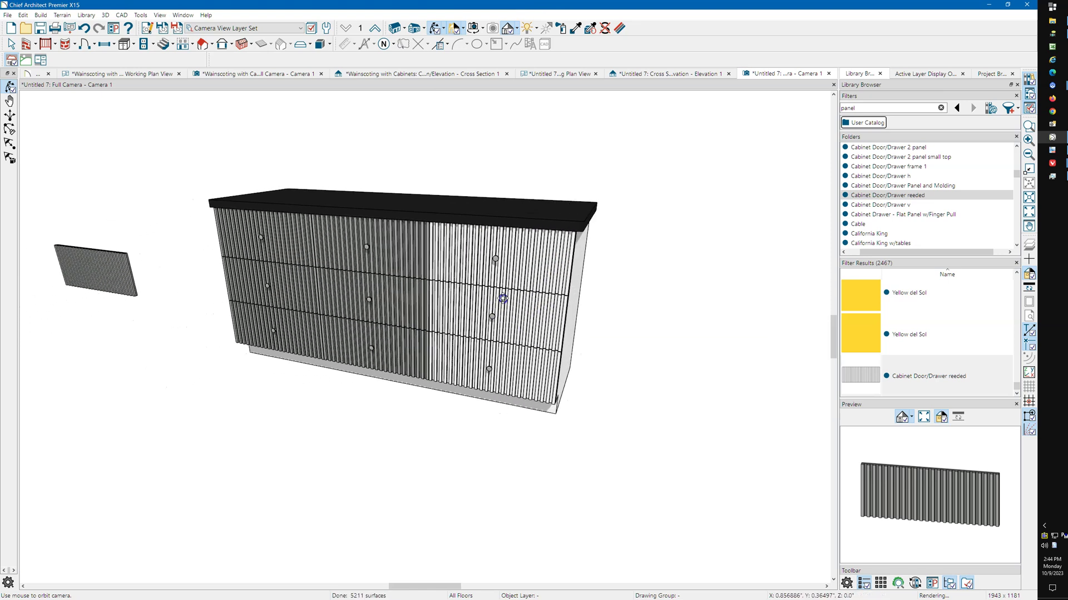
pyautogui.scroll(10, 544, 258)
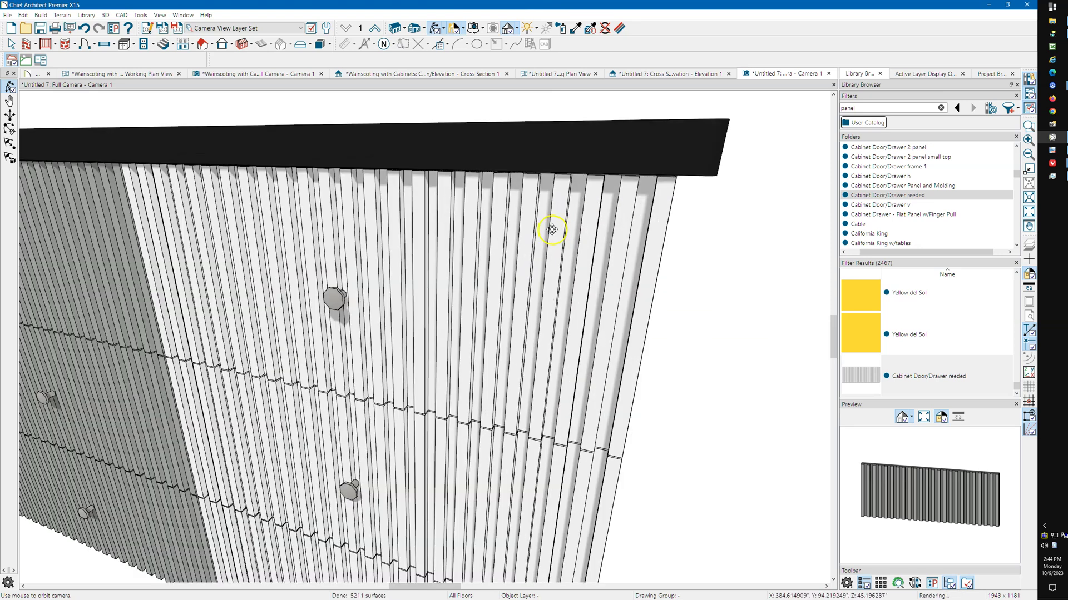
pyautogui.moveTo(551, 229); pyautogui.dragTo(552, 194)
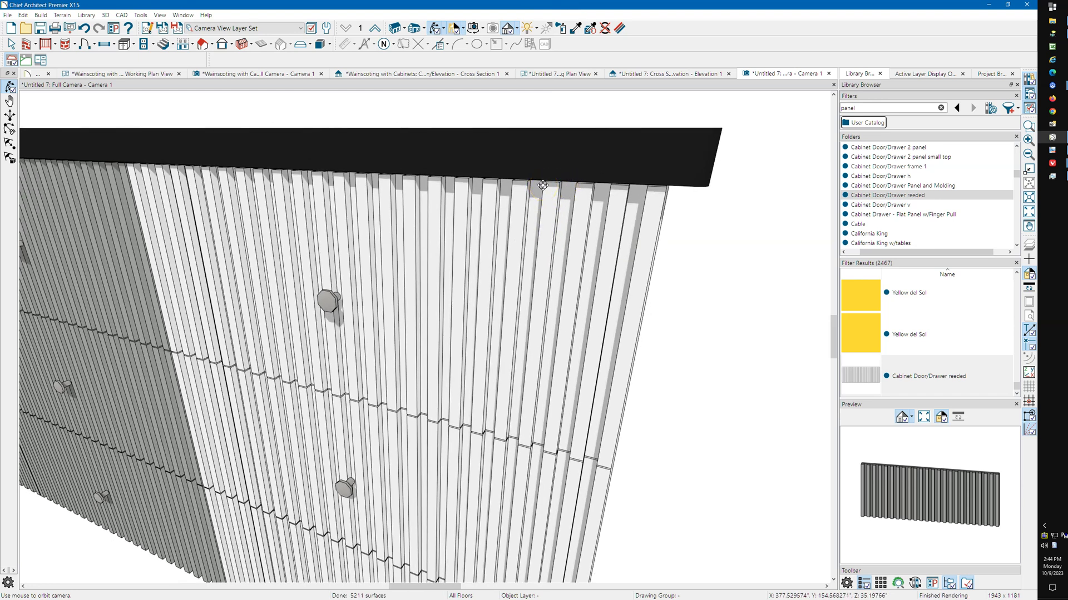
pyautogui.moveTo(556, 213); pyautogui.dragTo(420, 251)
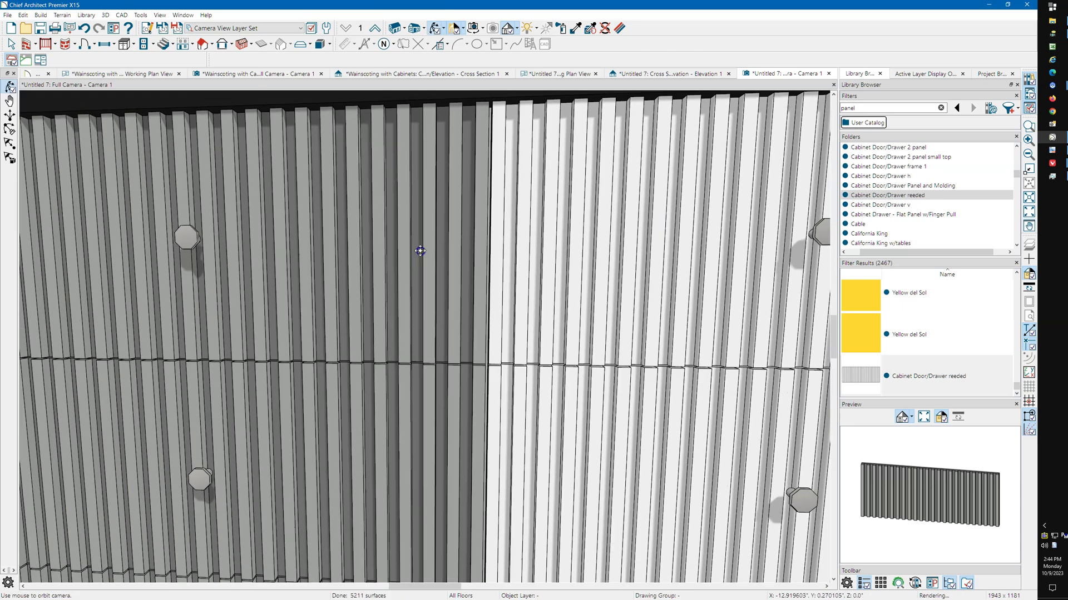